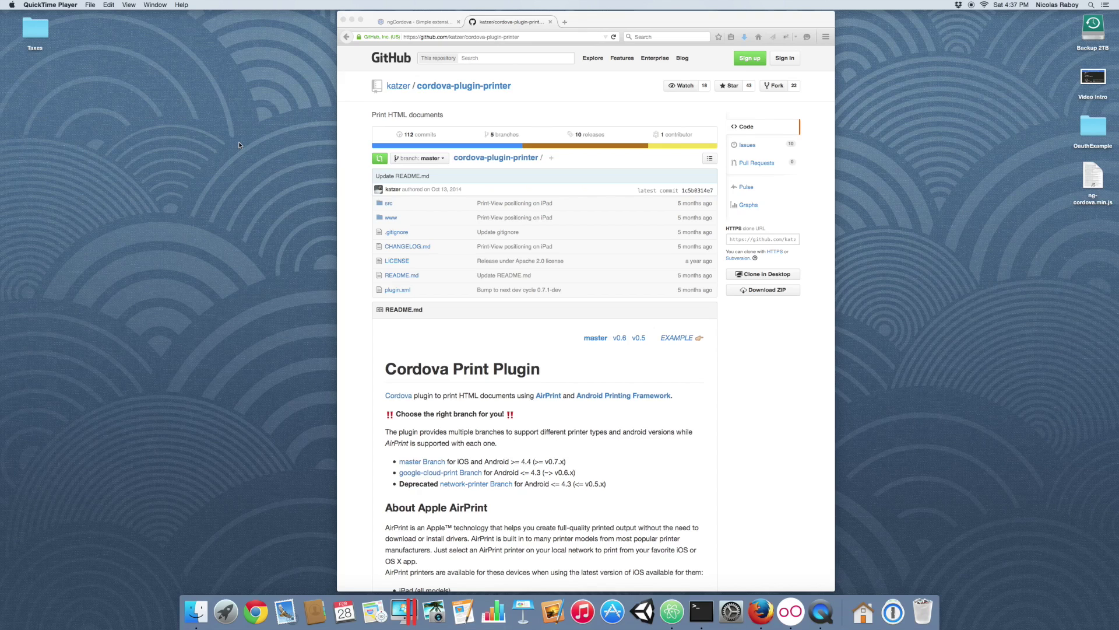
Step: View the ngCordova site, then the cordova-plugin-printer GitHub page in Firefox
click(422, 24)
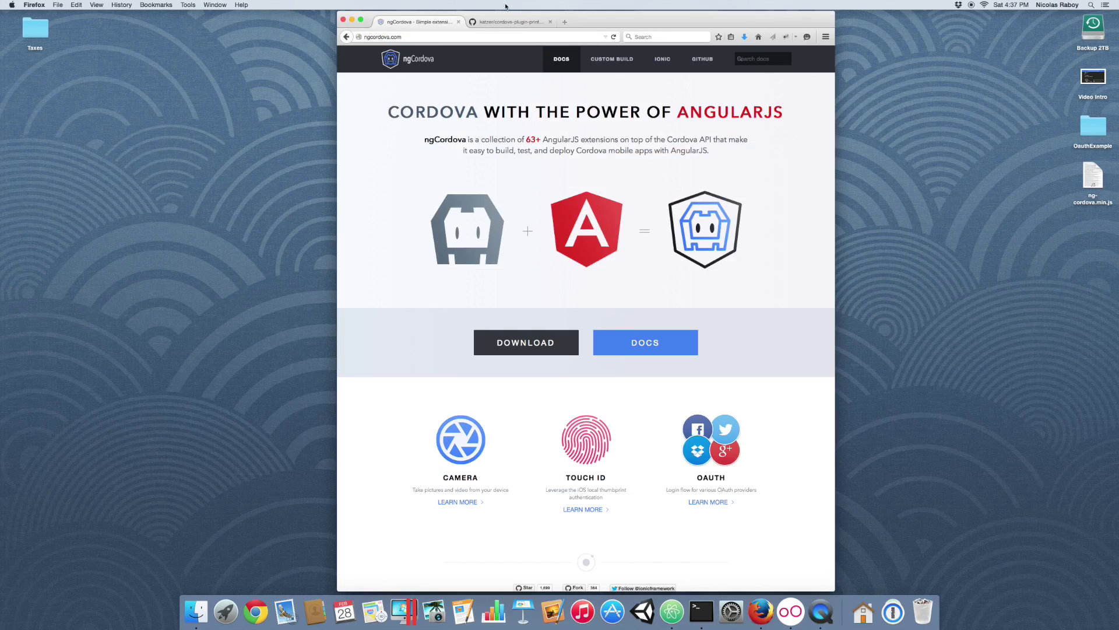
click(507, 21)
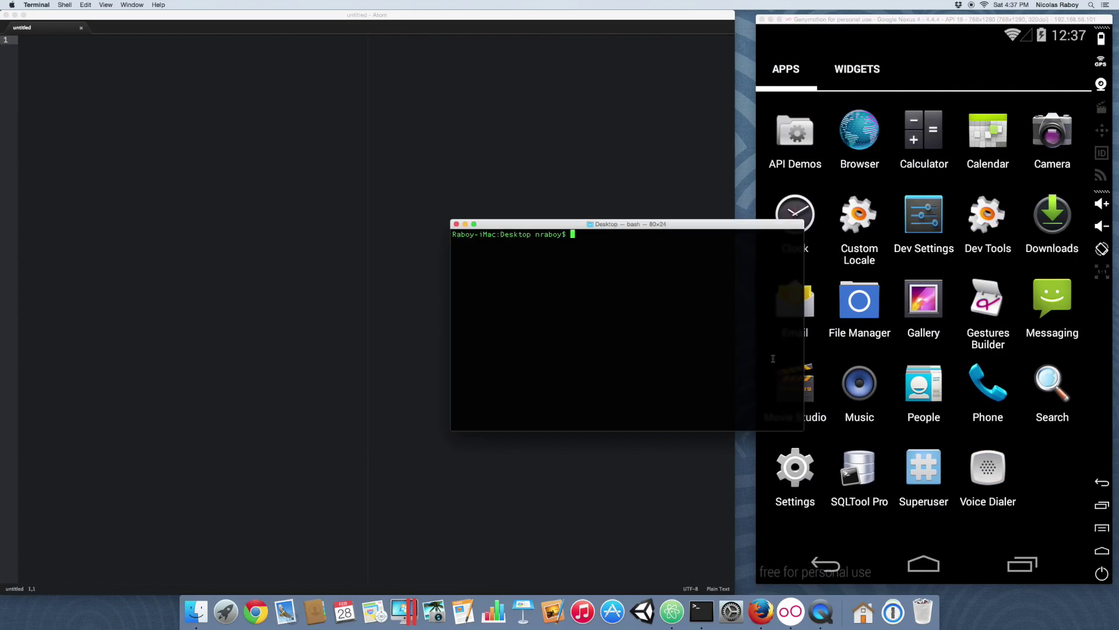
text(io)
text(nic start Print)
text(erApp bla)
text(nk)
Step: Create the blank PrinterApp Ionic project, move into its folder, and add the Android platform
key(Return)
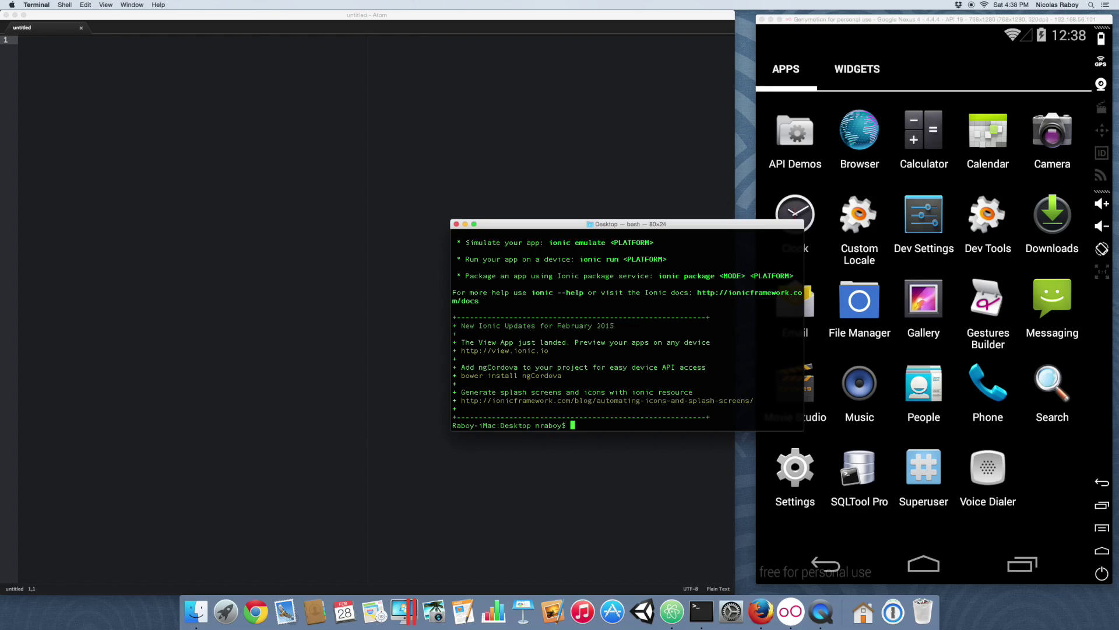
text(cd P)
text(rinterApp/)
key(Return)
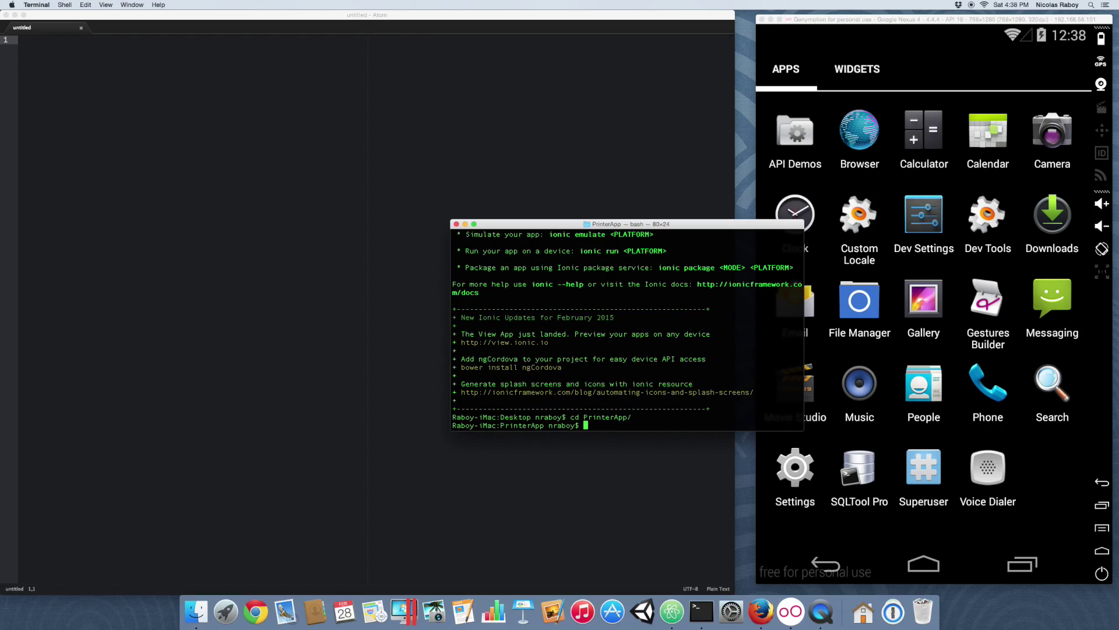
key(Return)
key(ctrl+l)
text(ionic pl)
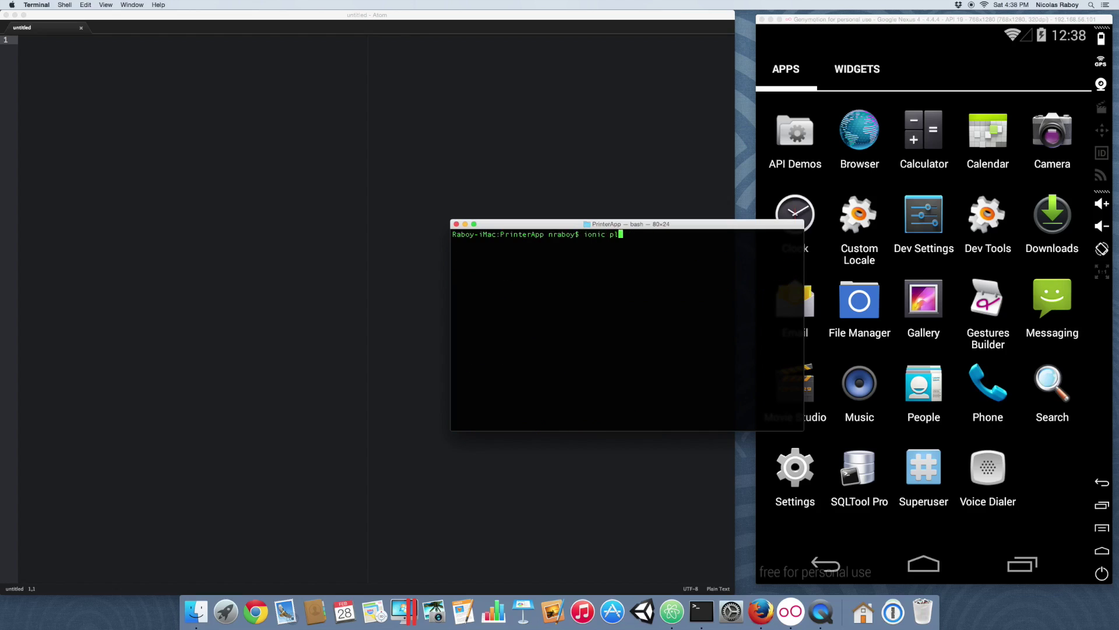
text(atform add androi)
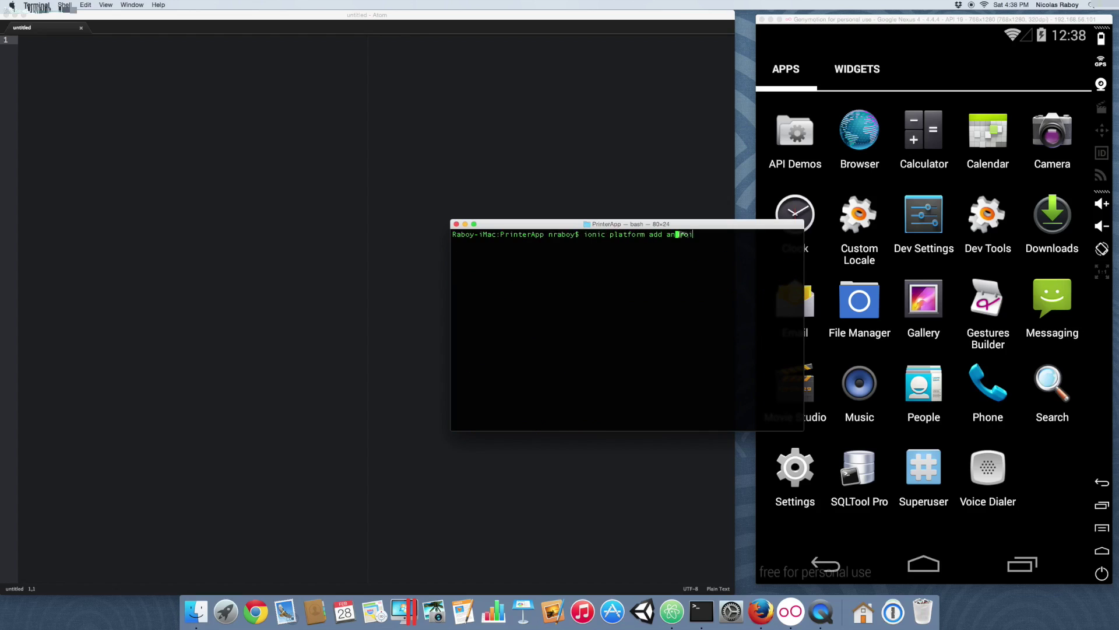
text(d)
key(Return)
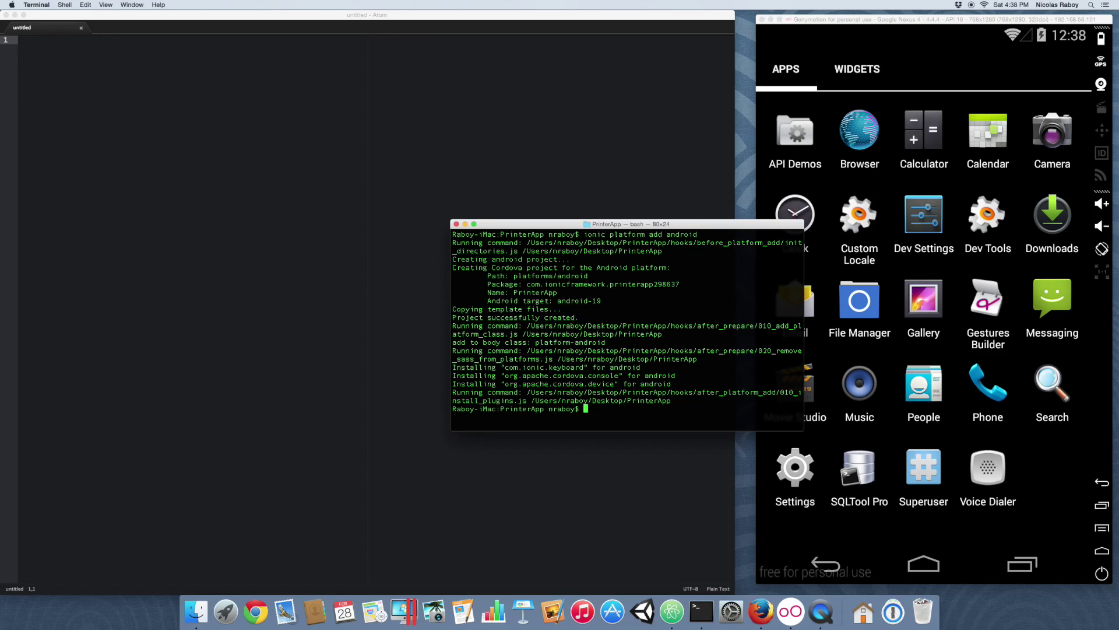
text(clear)
key(Return)
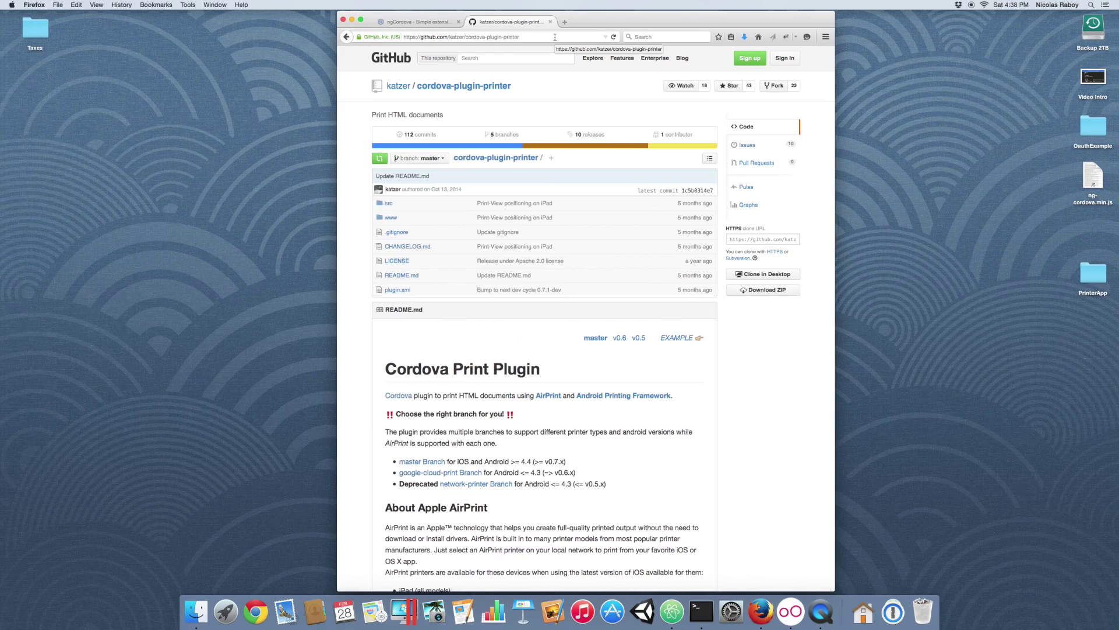
Step: Select the cordova-plugin-printer repository URL in Firefox's address bar
click(554, 37)
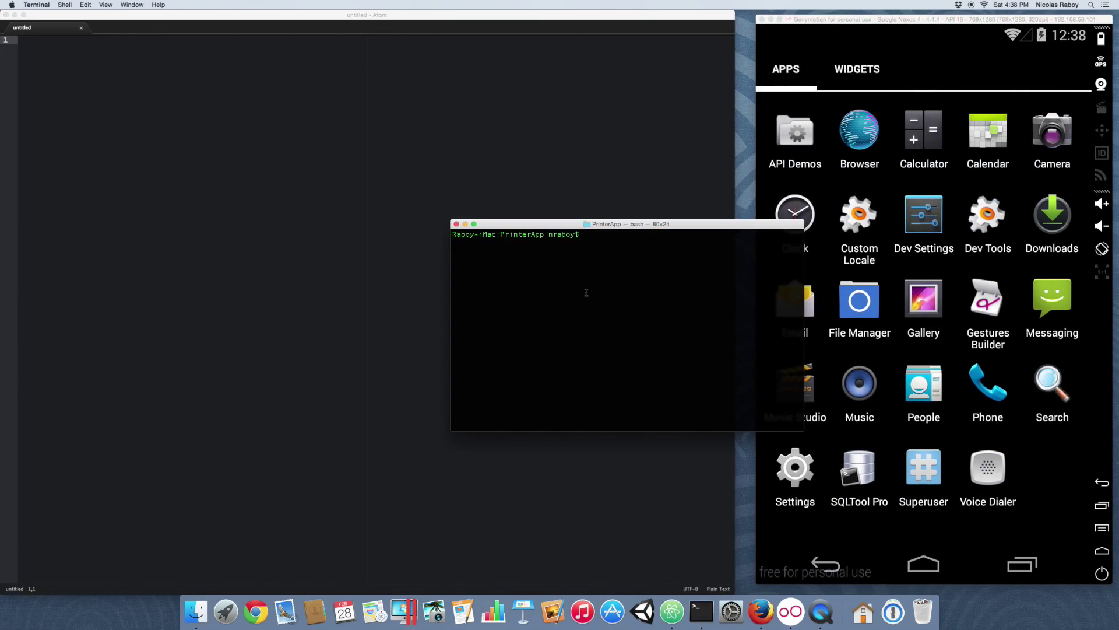
text(cordova)
text( plugin add)
Step: Add cordova-plugin-printer to PrinterApp from its pasted GitHub URL, then return to Firefox
text( https://github.com/katzer/cordova-plugin-printer)
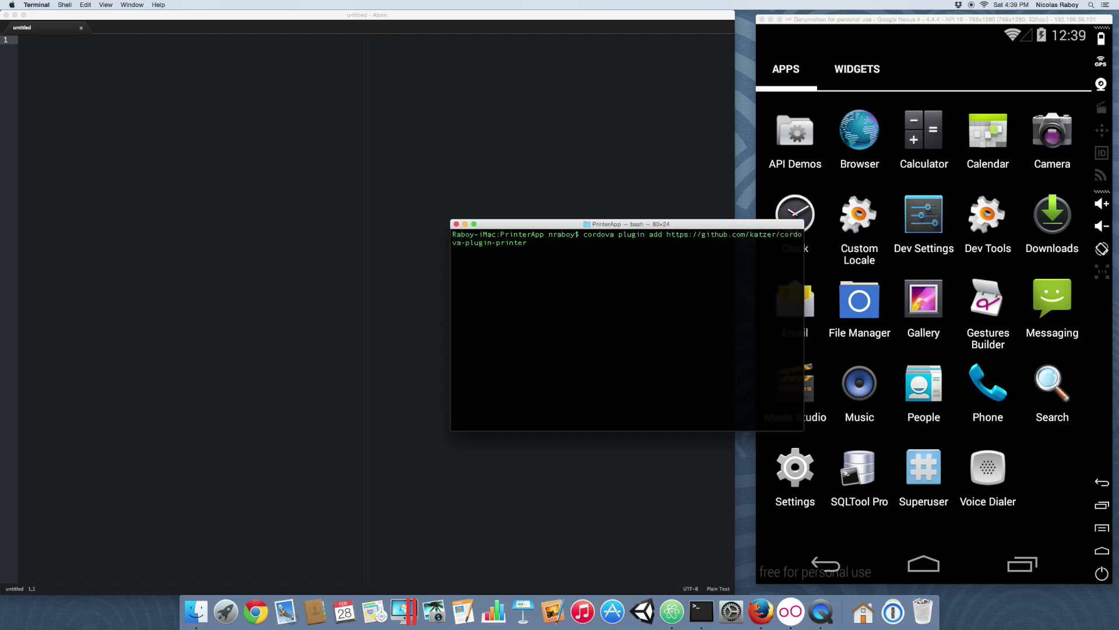
key(Return)
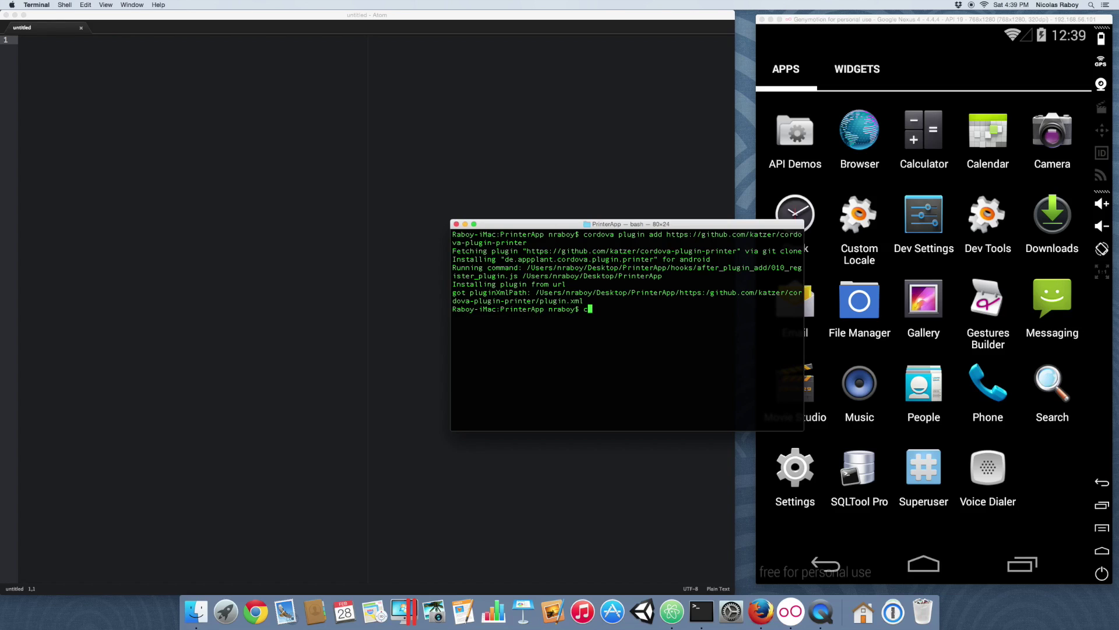
text(clear)
key(Return)
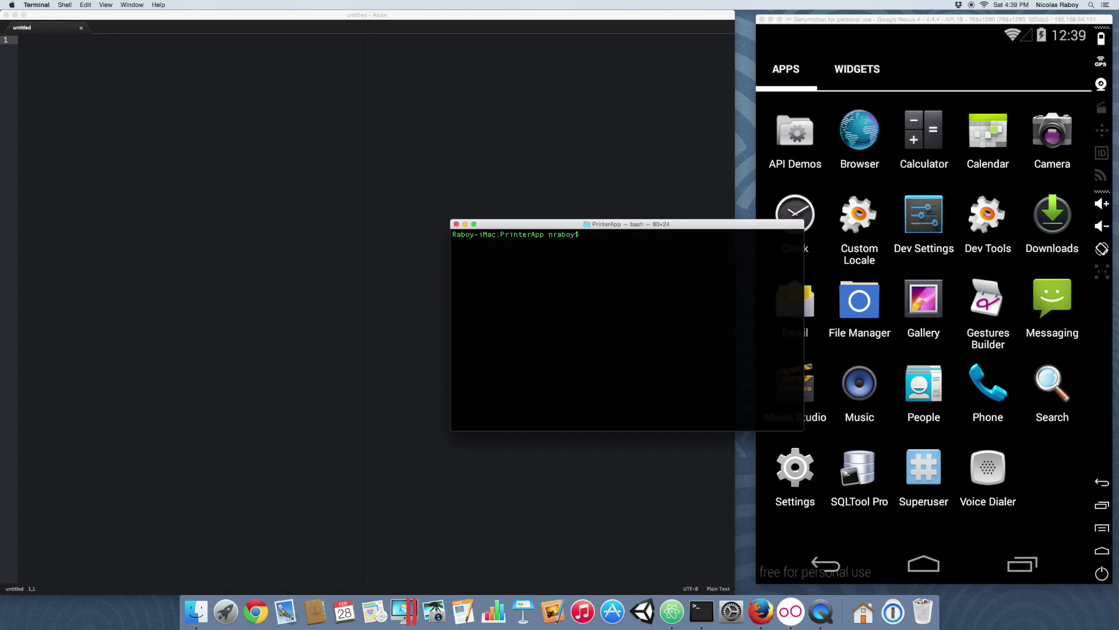
key(ctrl+Left)
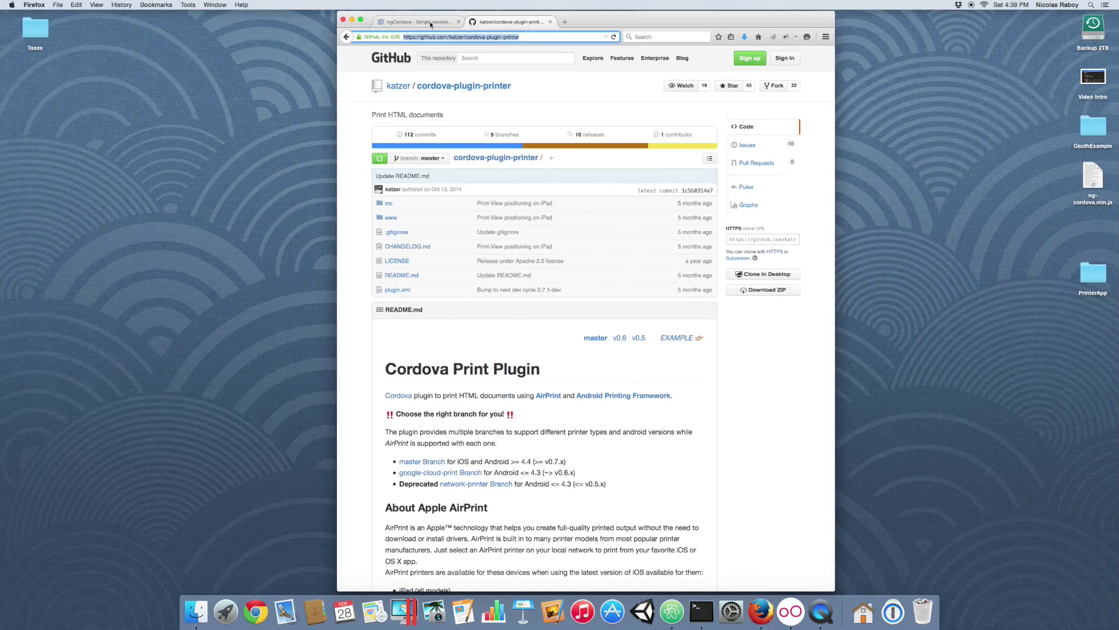
click(430, 21)
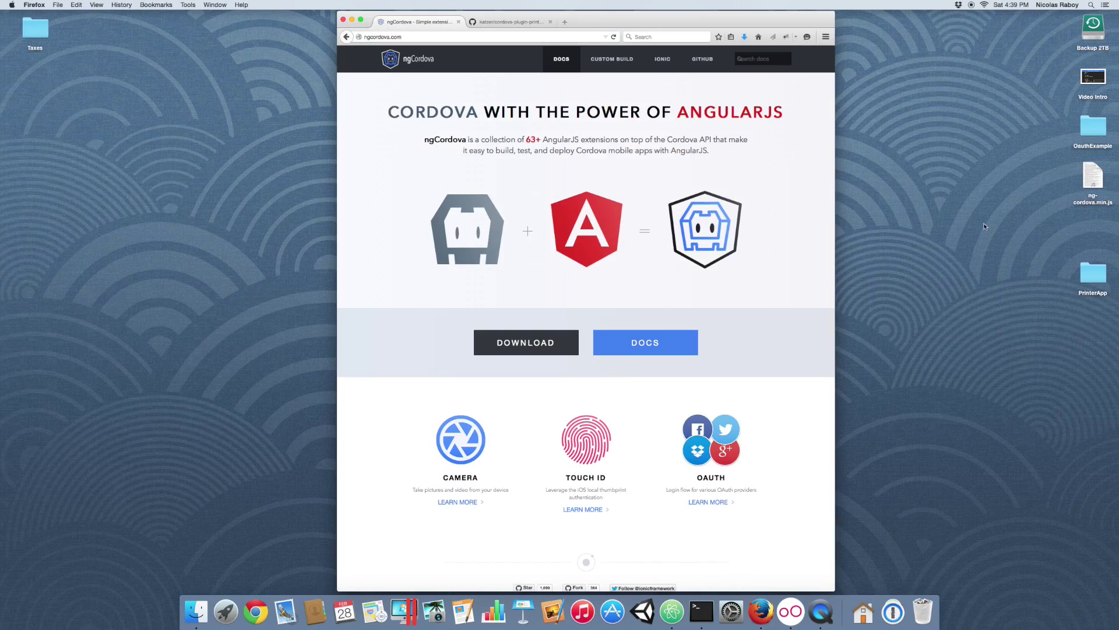
Step: Copy ng-cordova.min.js from the desktop into PrinterApp's www/js folder
click(1089, 175)
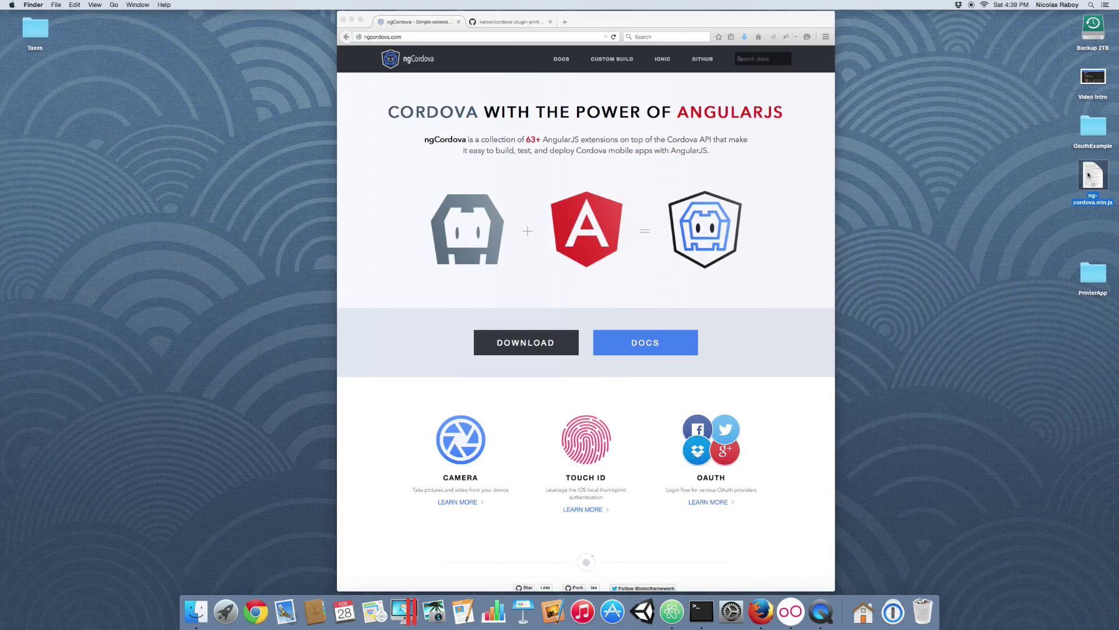
key(super+c)
double_click(1091, 276)
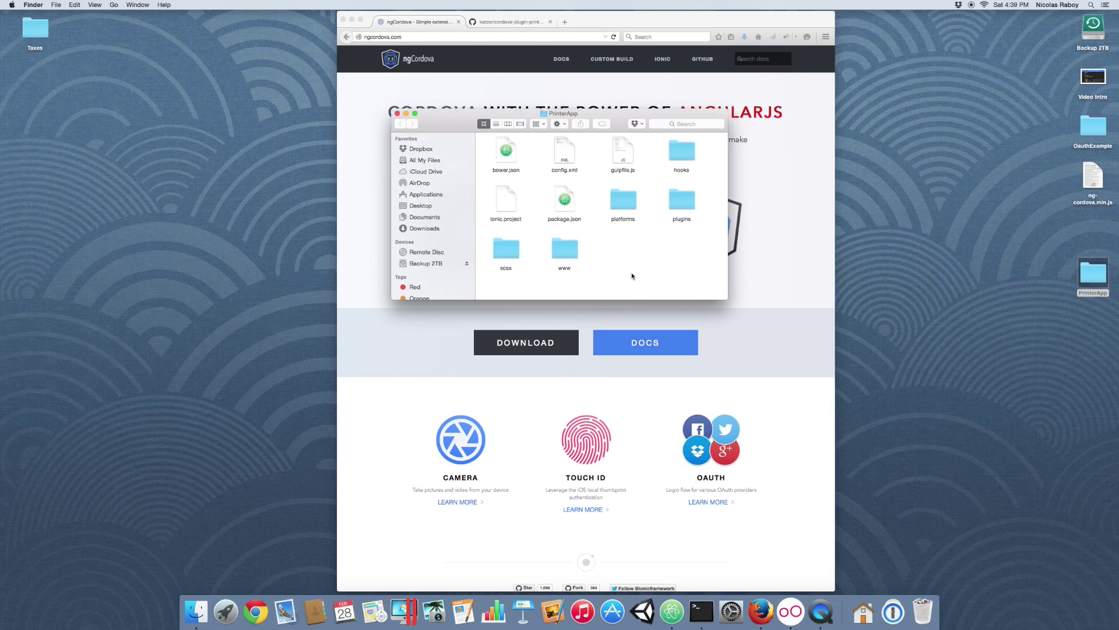
double_click(564, 252)
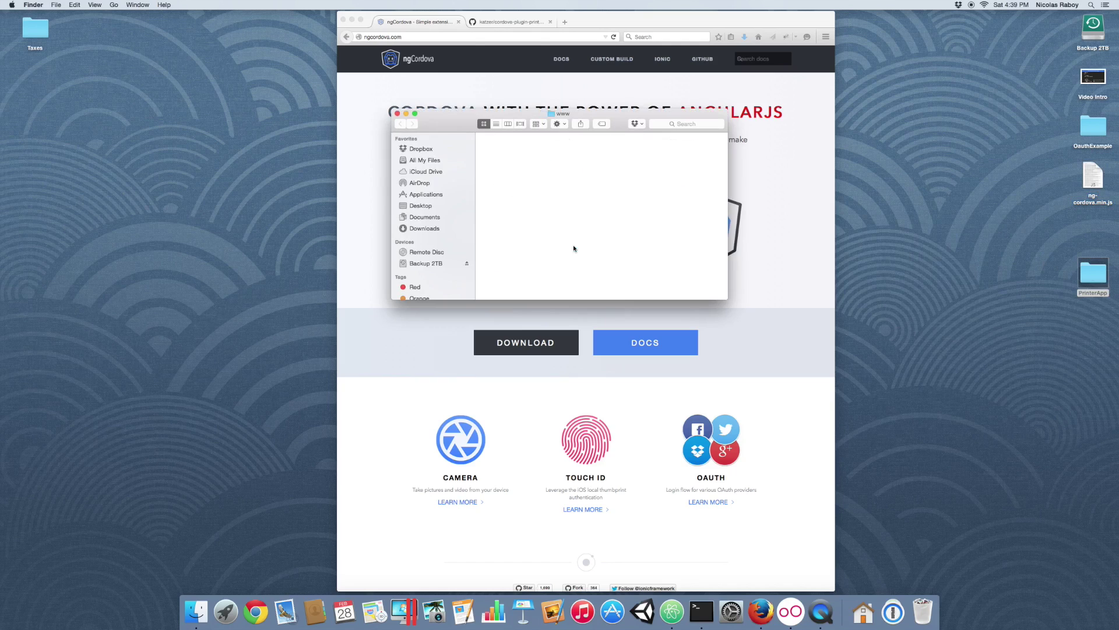
double_click(681, 150)
key(super+v)
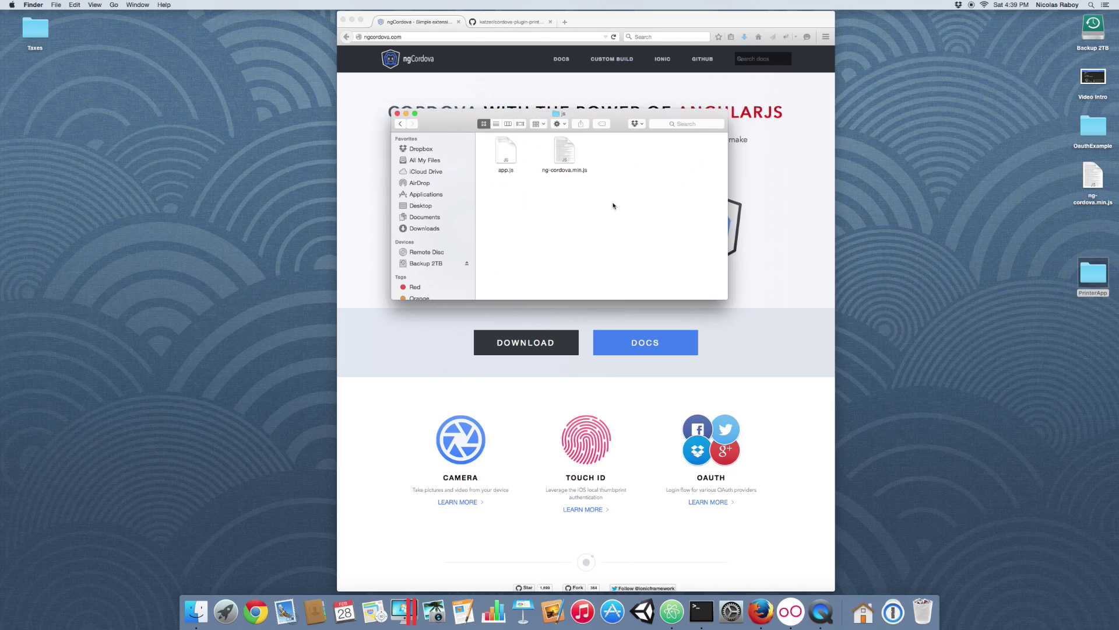
key(ctrl+Right)
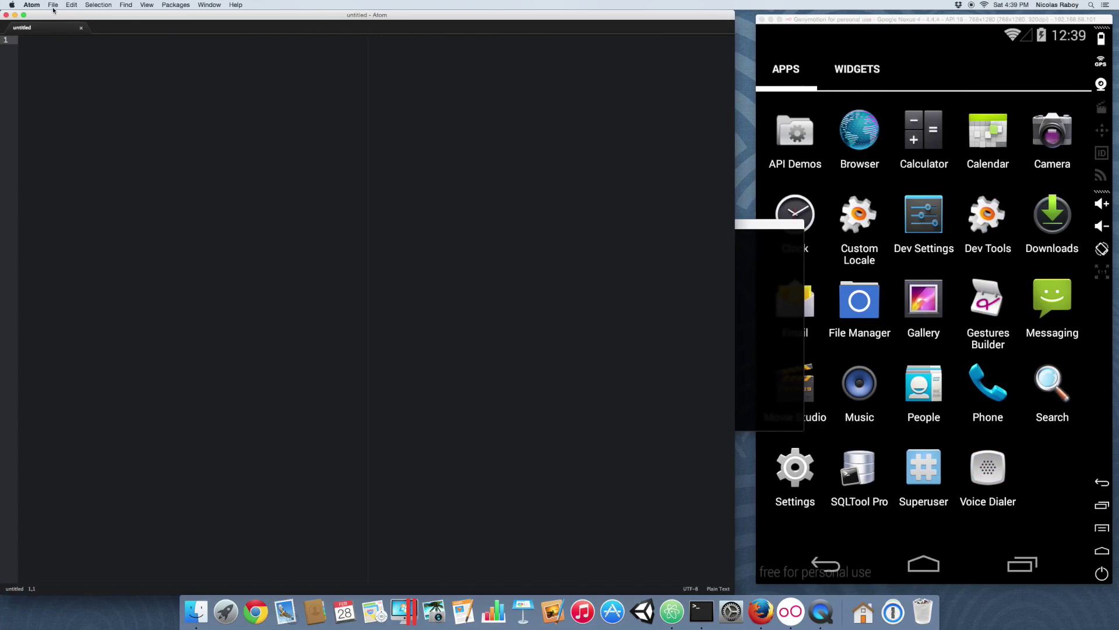
Step: Open the PrinterApp folder as the Atom project
click(53, 10)
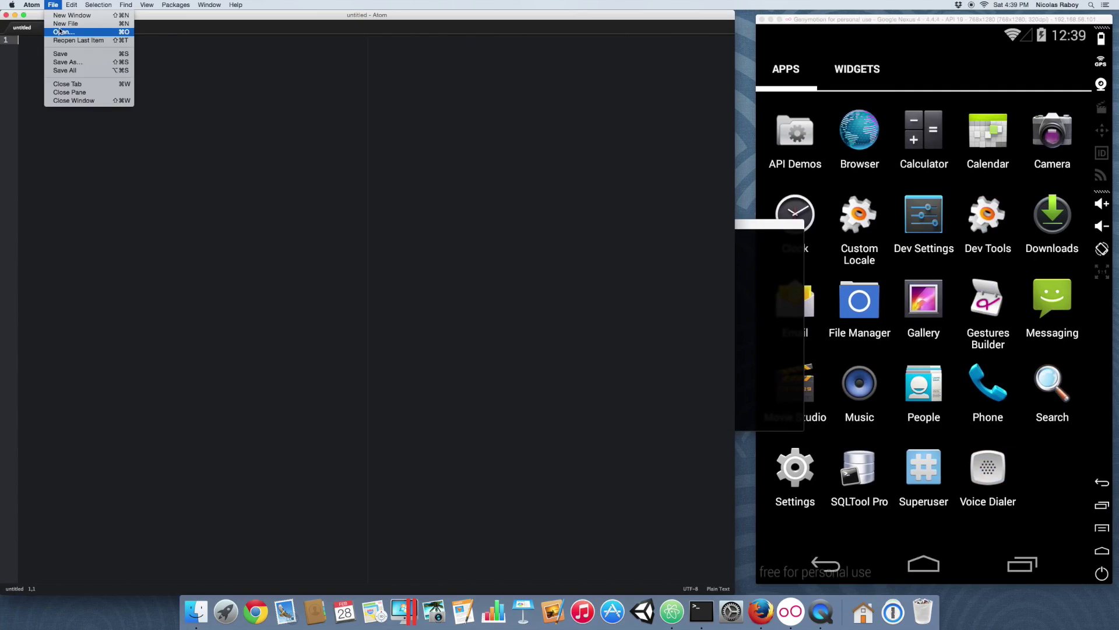
click(59, 32)
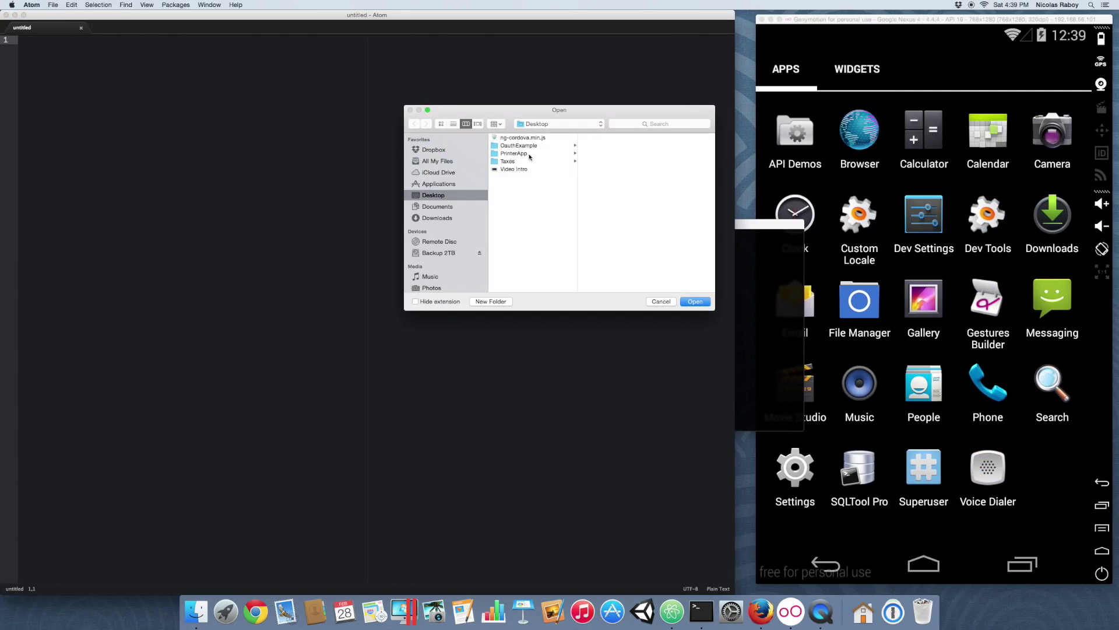
click(531, 154)
click(696, 301)
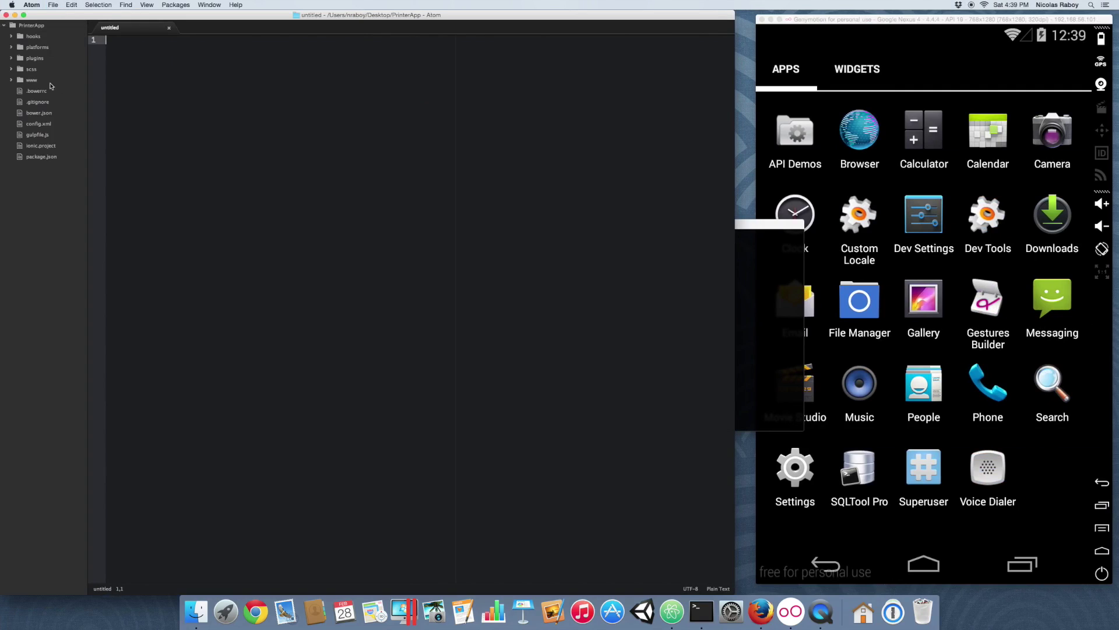
Step: Add a js/ng-cordova.min.js script tag on line 19 of index.html and save
click(12, 80)
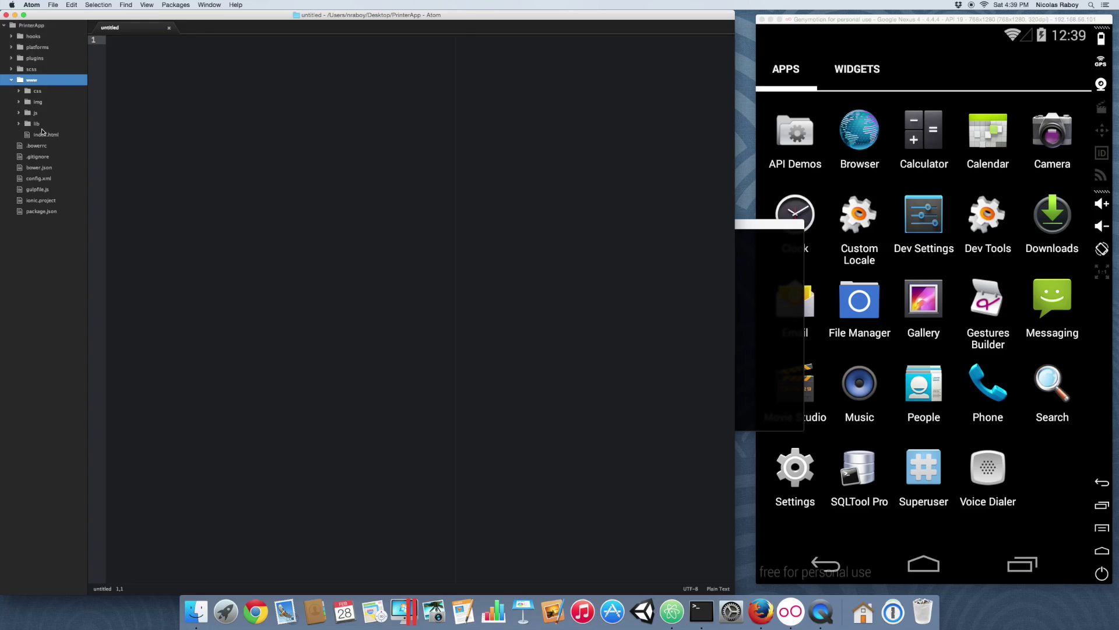
click(47, 135)
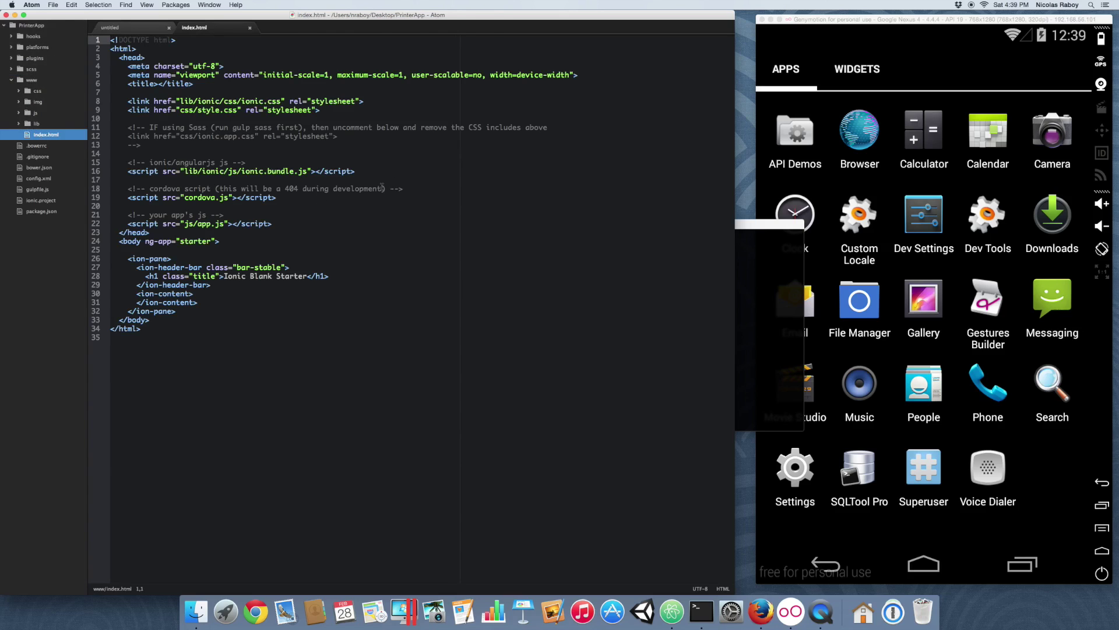
click(422, 185)
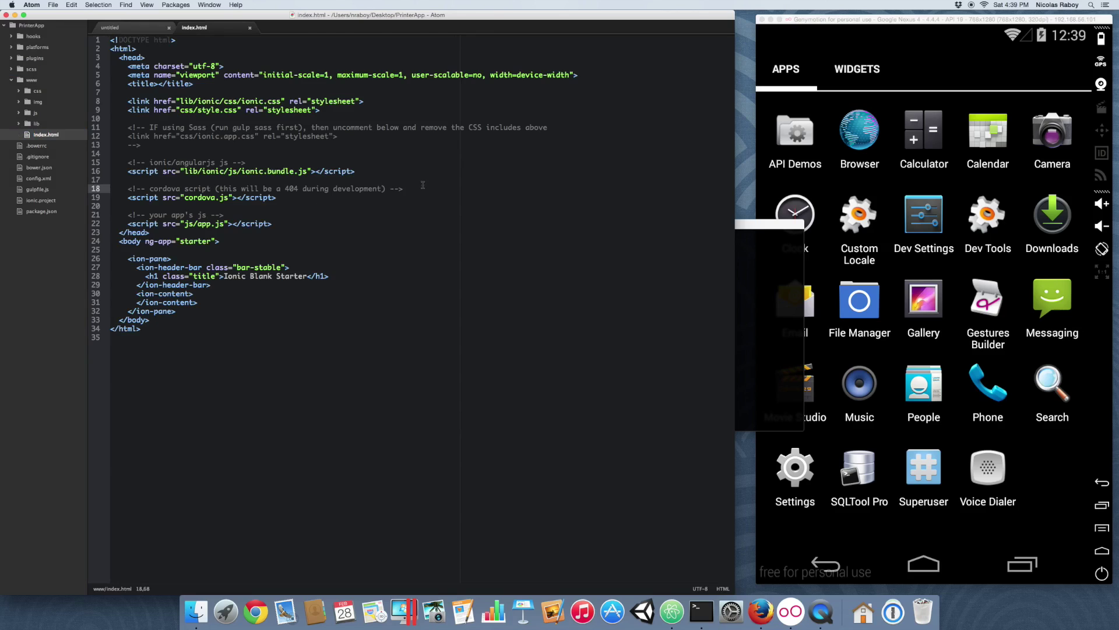
key(Return)
text(<sc)
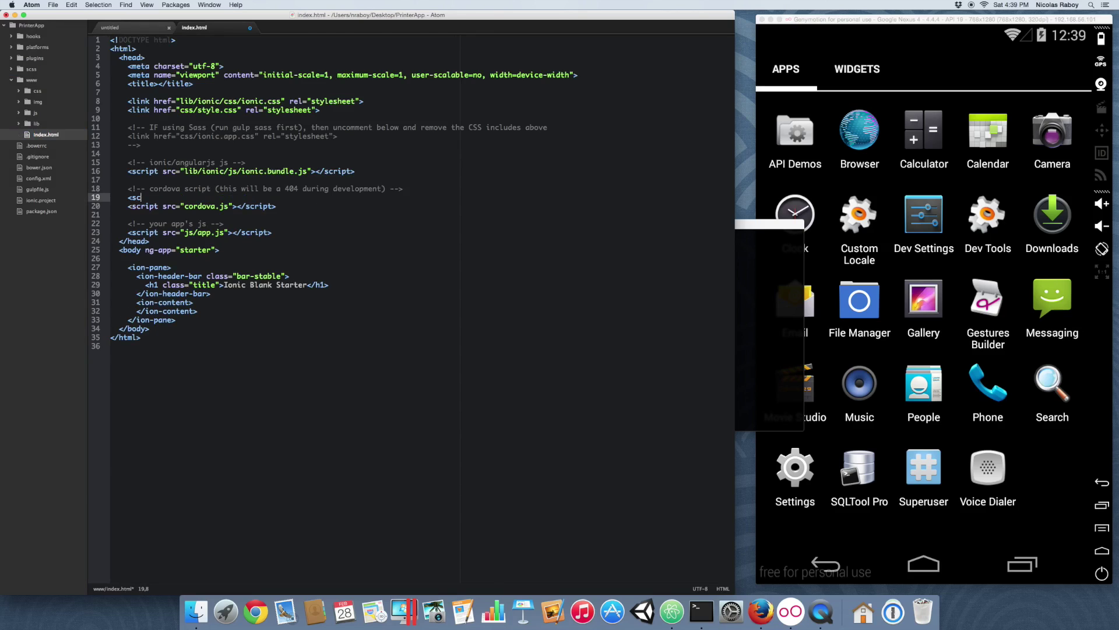
text(ript src=")
text(js/ng)
text(-cordova.min.)
text(js"></)
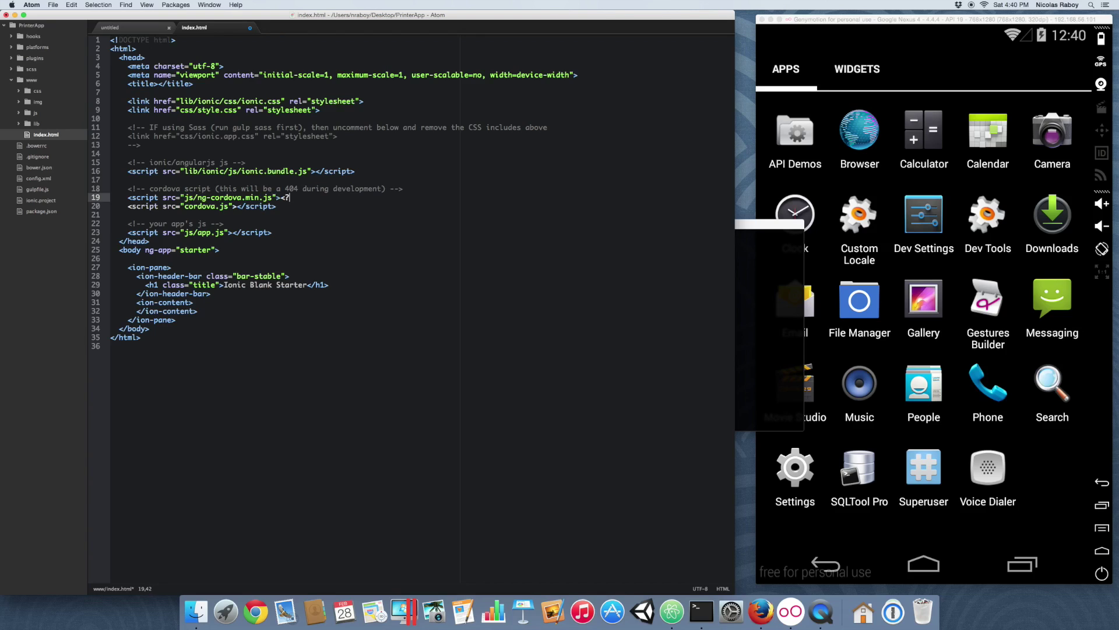
text(script>)
key(cmd+s)
click(170, 28)
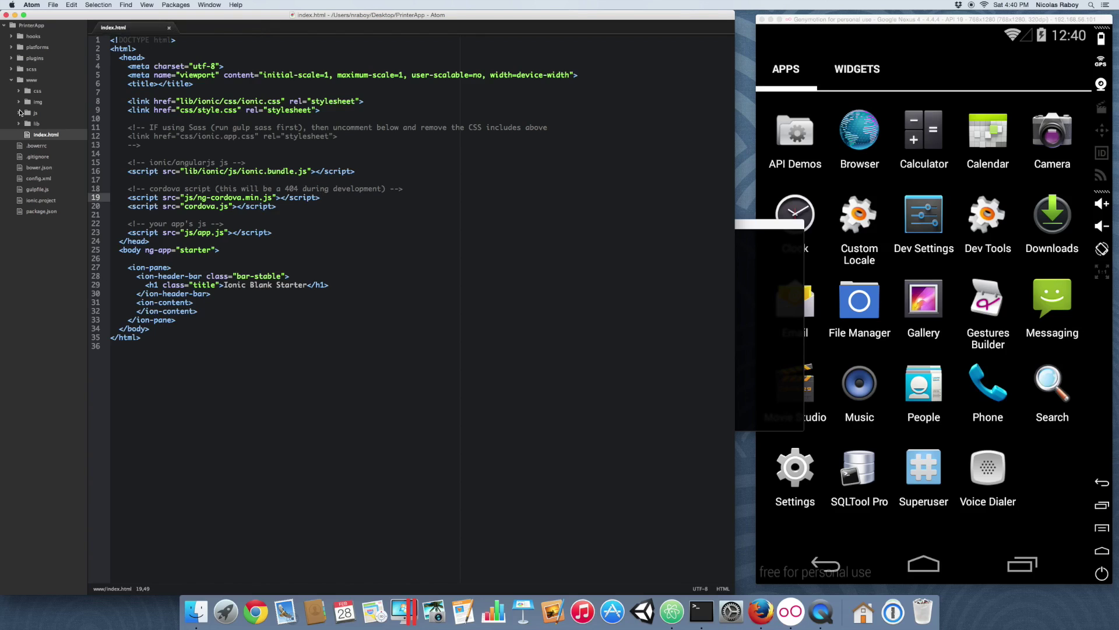
Step: In app.js, add ngCordova as a dependency after 'ionic' and save
click(20, 112)
click(47, 123)
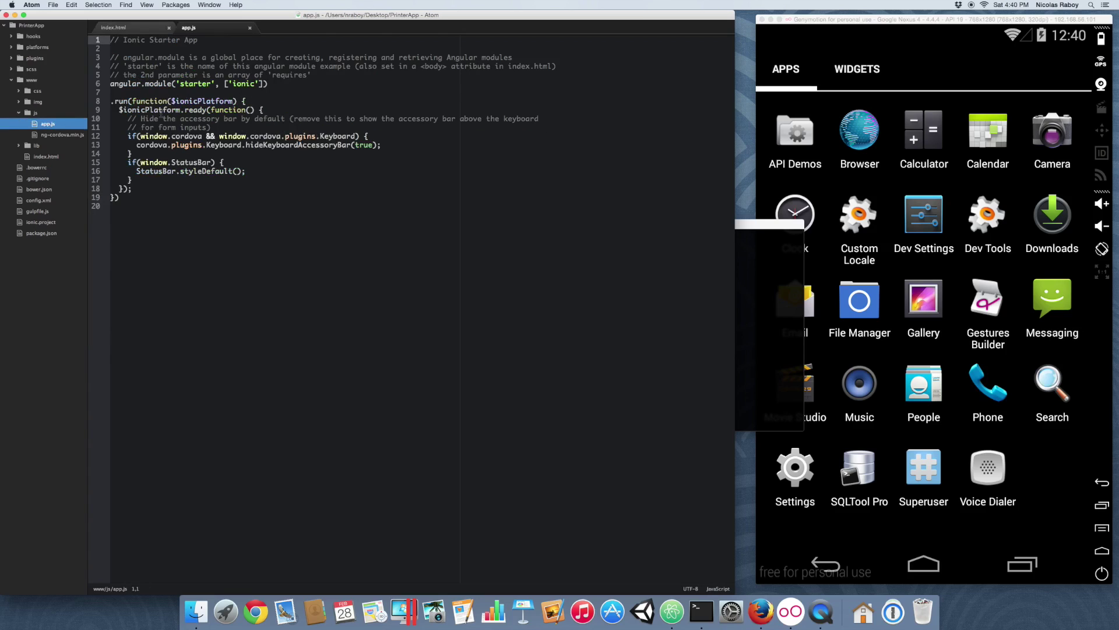
click(259, 83)
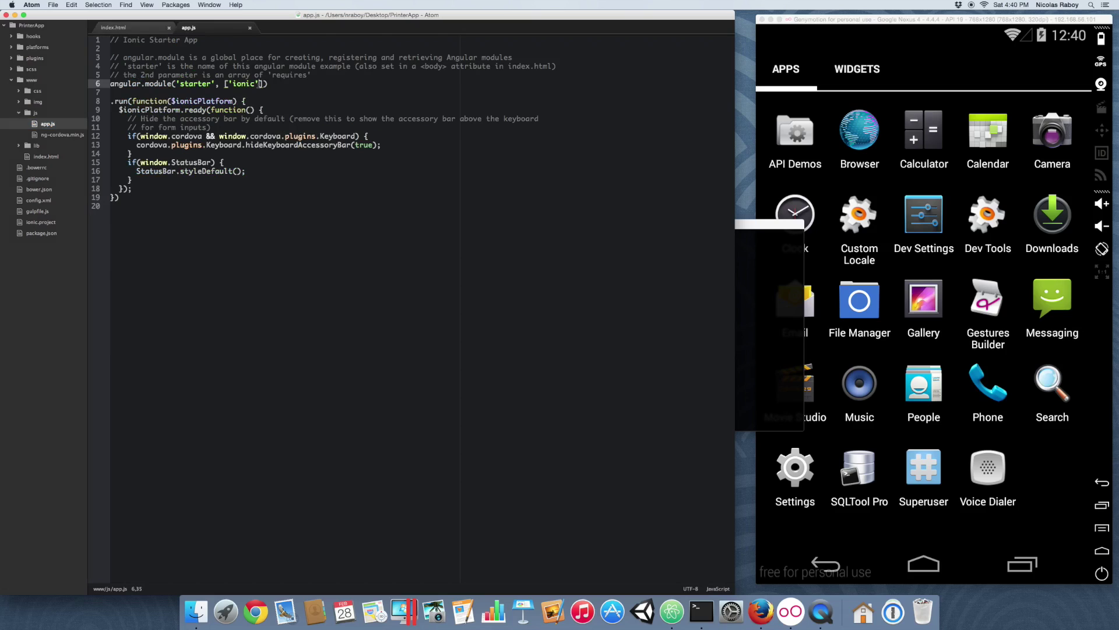
text(, 'n)
text(gCordova)
key(super+s)
text(var )
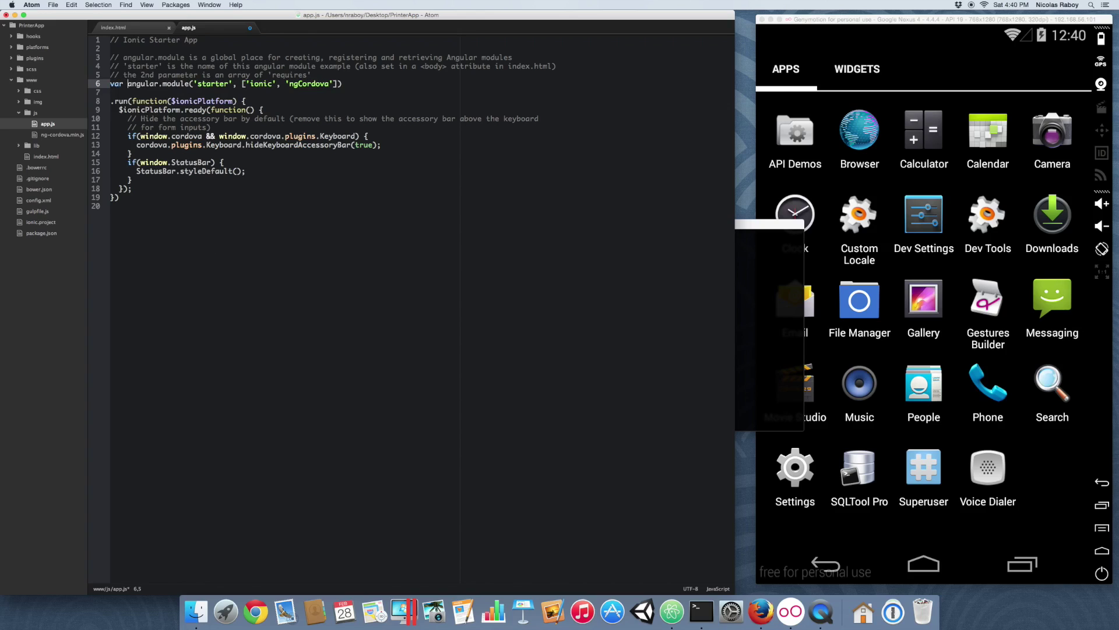
text(printerApp)
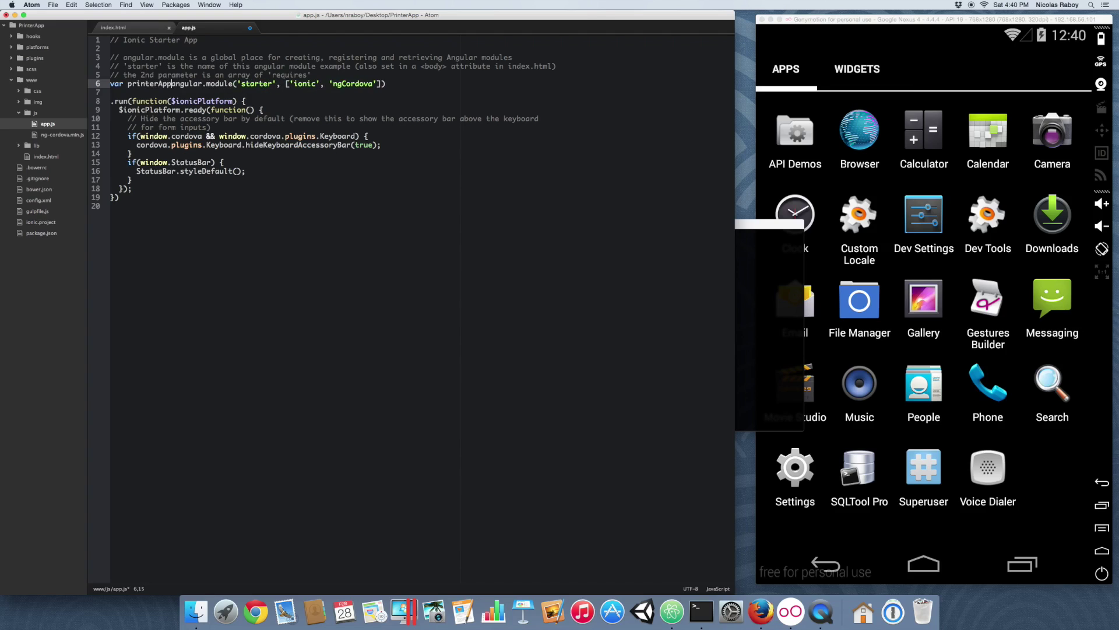
text( =)
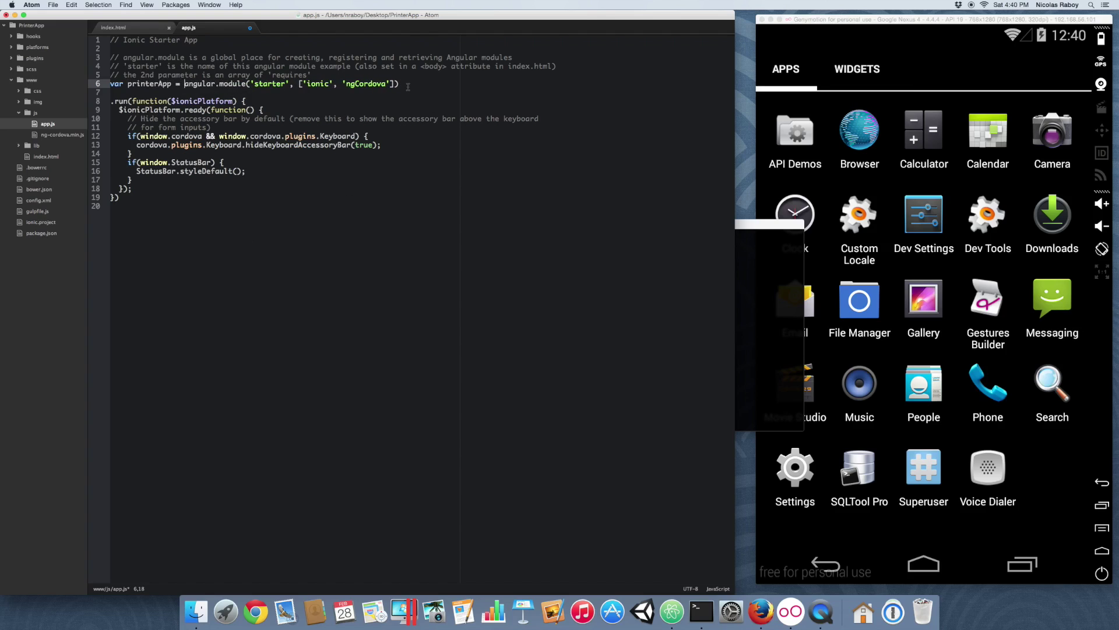
Step: Store the module in a printerApp variable, call printerApp.run, end it with a semicolon, and save
click(409, 85)
text(;)
click(112, 102)
text(printerApp)
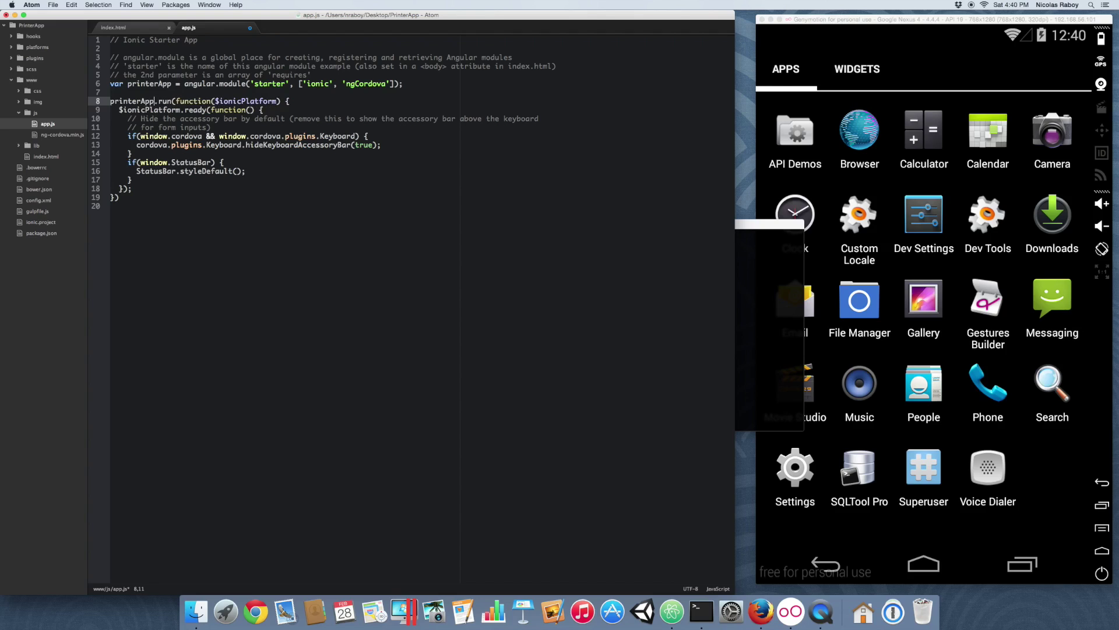
click(133, 197)
text(;)
key(super+s)
Step: Declare printerApp.controller('ExampleController', function($scope, $cordovaPrinter)) with a blank body
key(Return)
key(Return)
text(printerApp)
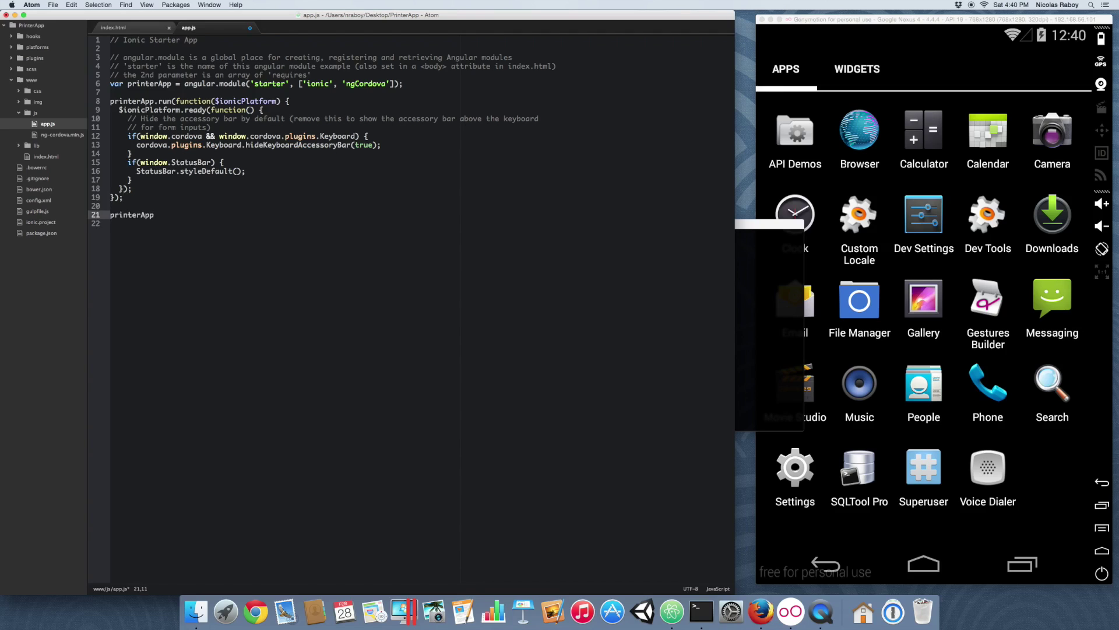
text(.controller()
text("ExampleC)
text(ontroller", )
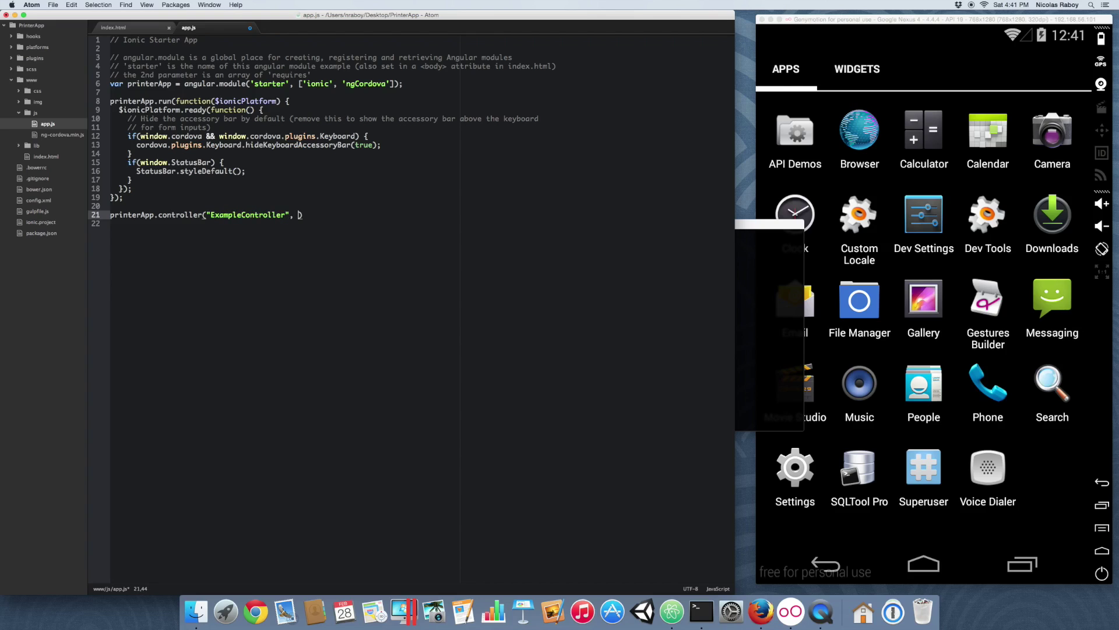
text(function($)
text(scope, $)
text(cordovaPrinte)
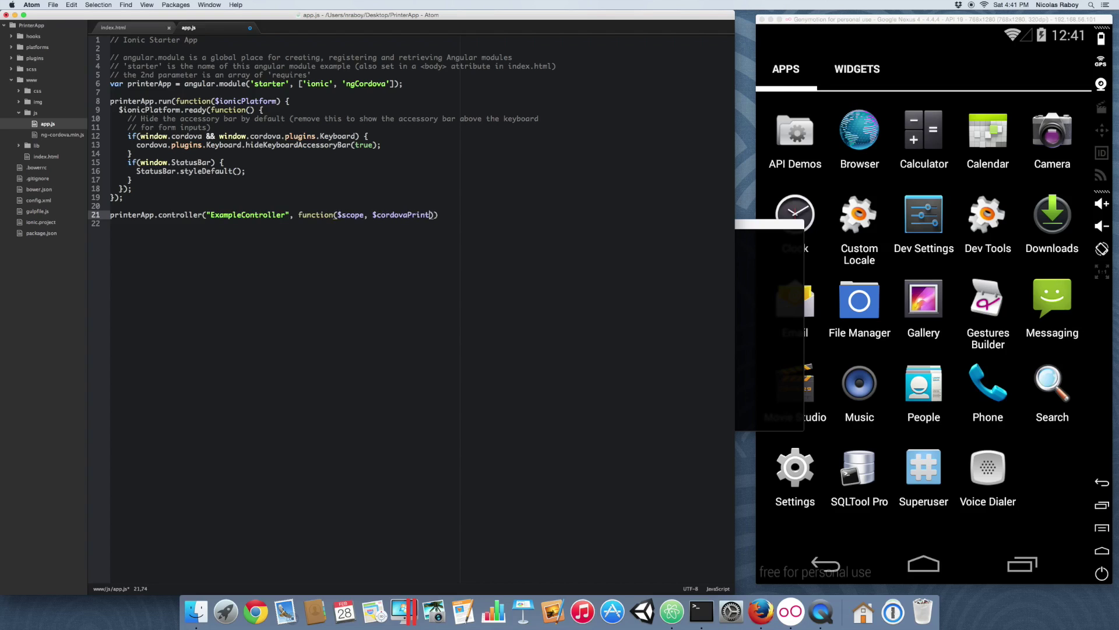
text(r) {)
key(Return)
key(Return)
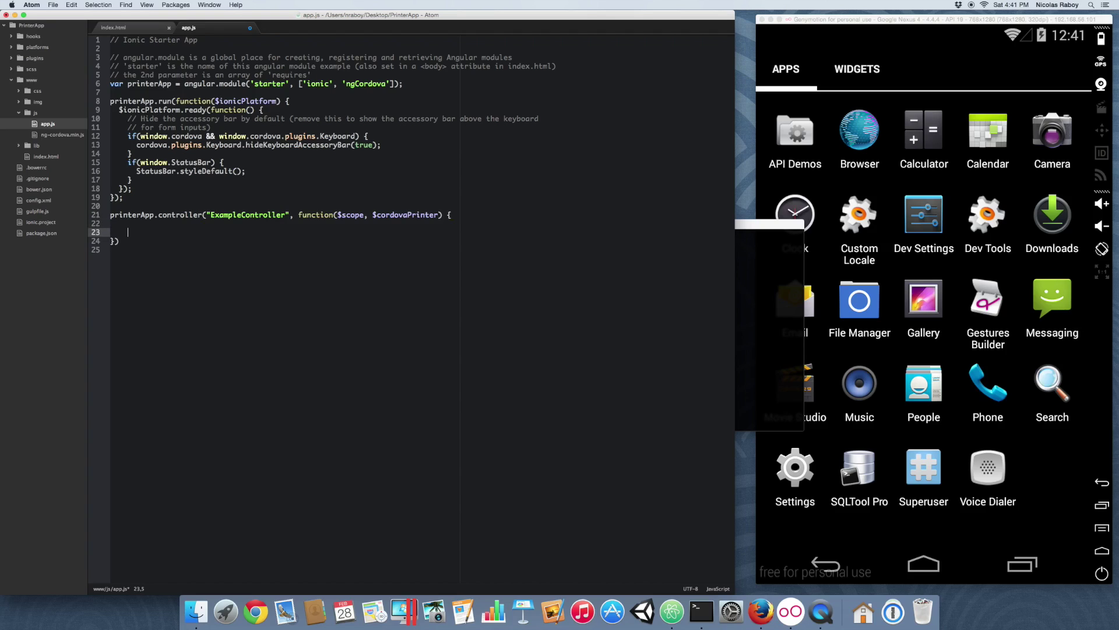
key(Down)
text(;)
key(Up)
key(Return)
key(Up)
text($scope.)
text(print )
text(= function() {)
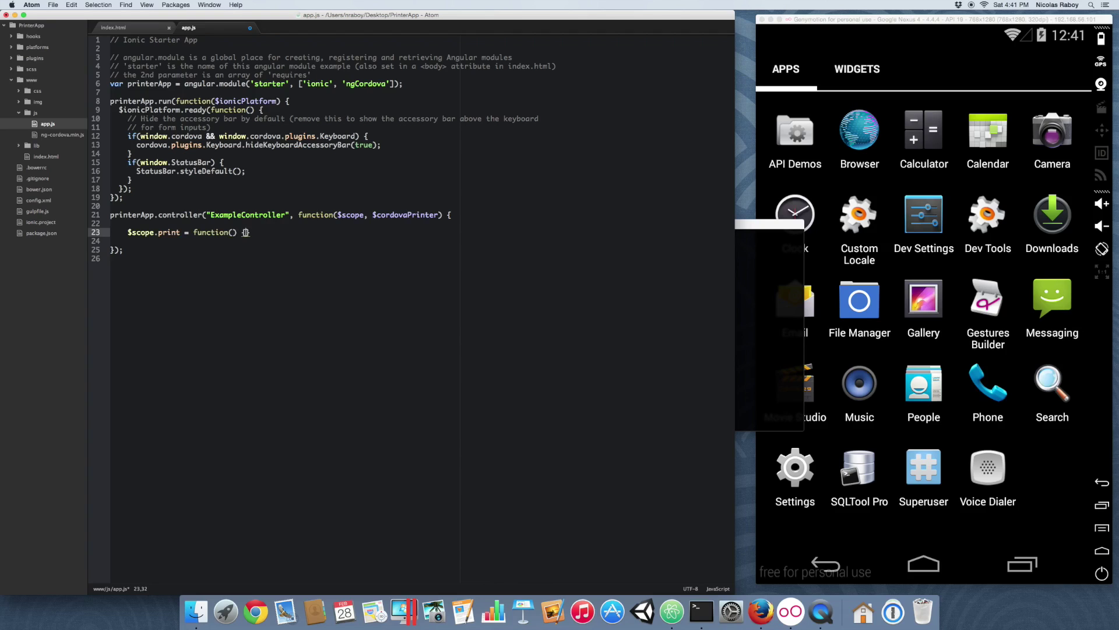
Step: Write $scope.print = function() containing an if($cordovaPrinter.isAvailable()) block
key(Return)
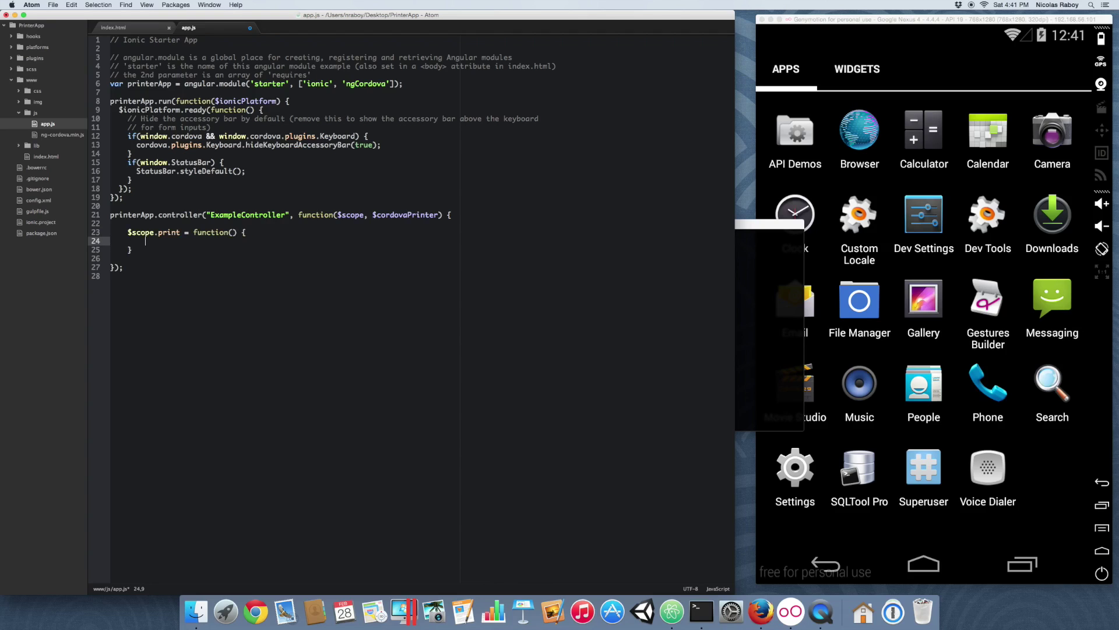
text(if()
text($cordovaP)
text(rinter.is)
text(Available)
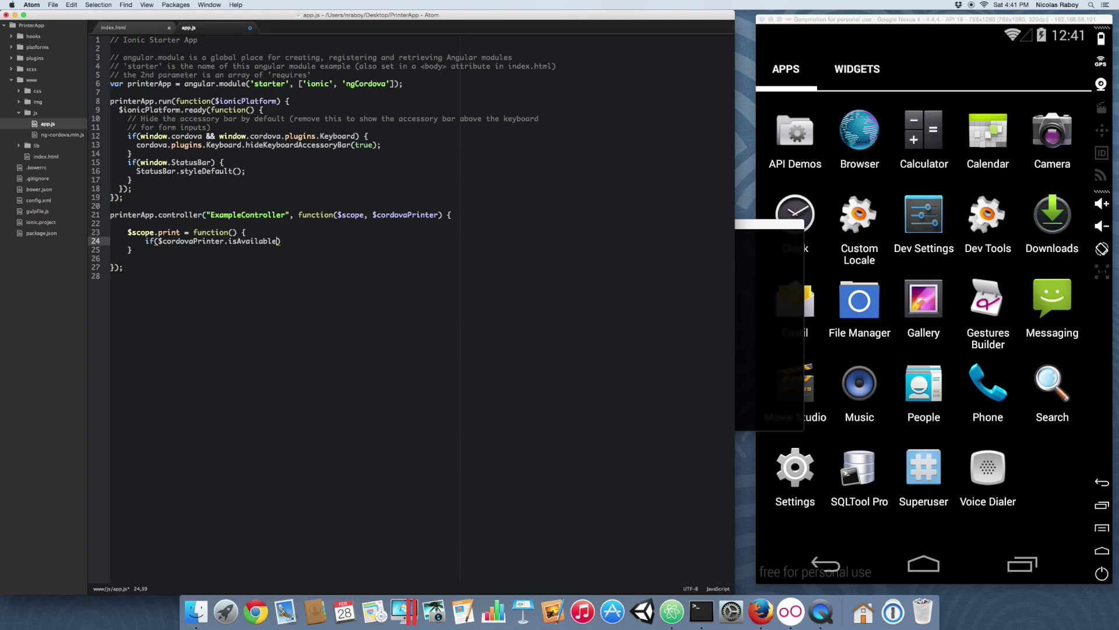
text(()) )
text({)
key(Return)
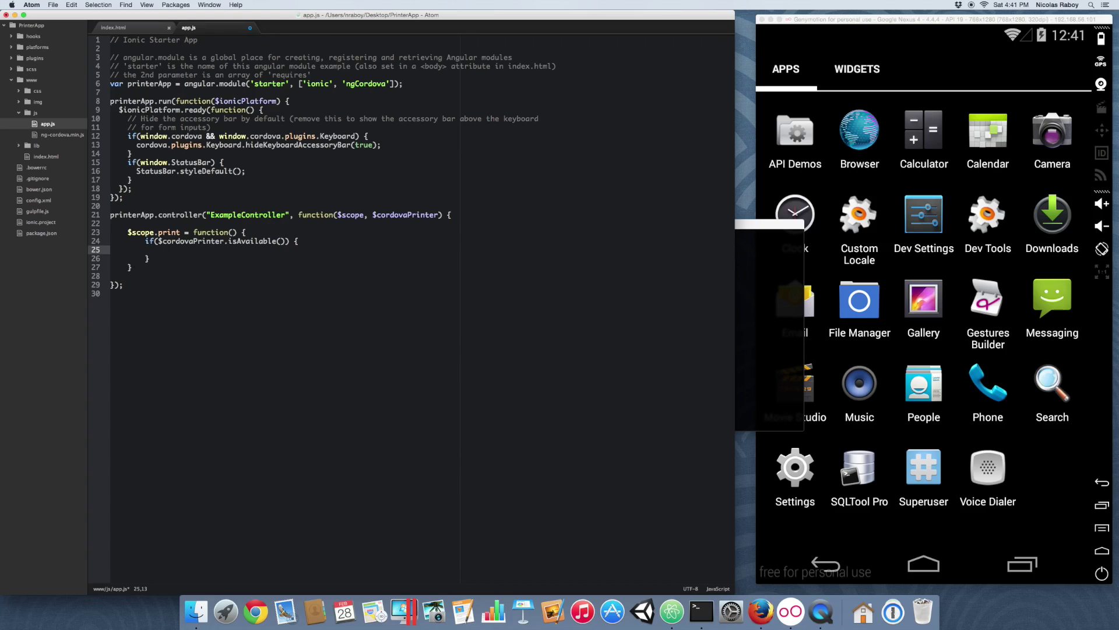
text($cordova)
text(Printer.pr)
text(int()
text(")
text(http)
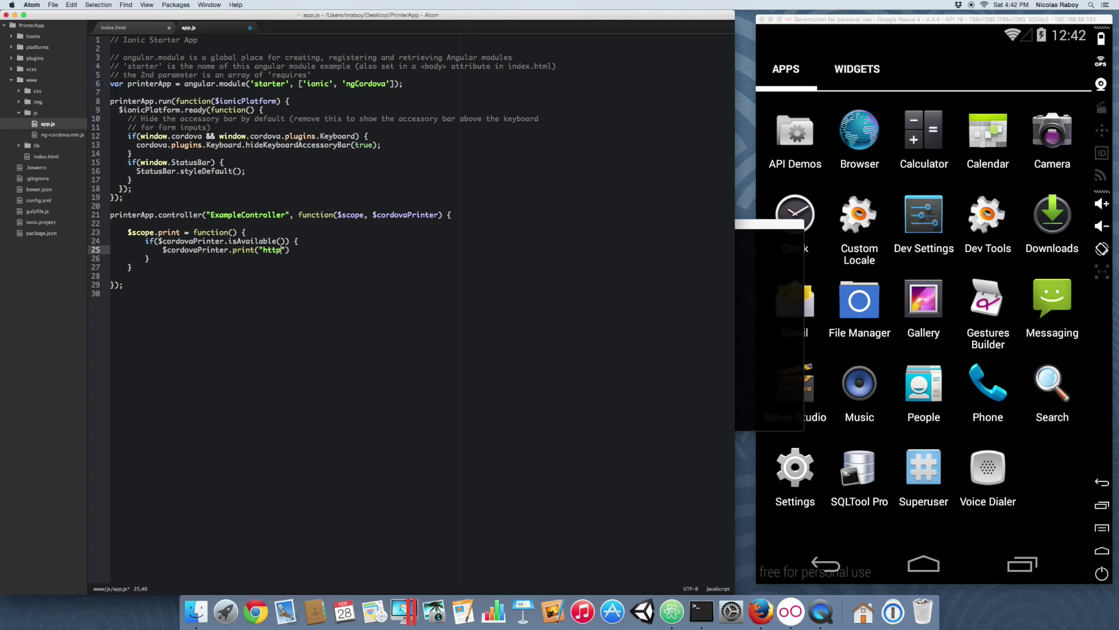
text(://www.nraboy)
text(.com)
text(;)
Step: Add else { alert("Printing is not available"); } after the if block and save app.js
key(Down)
text(else)
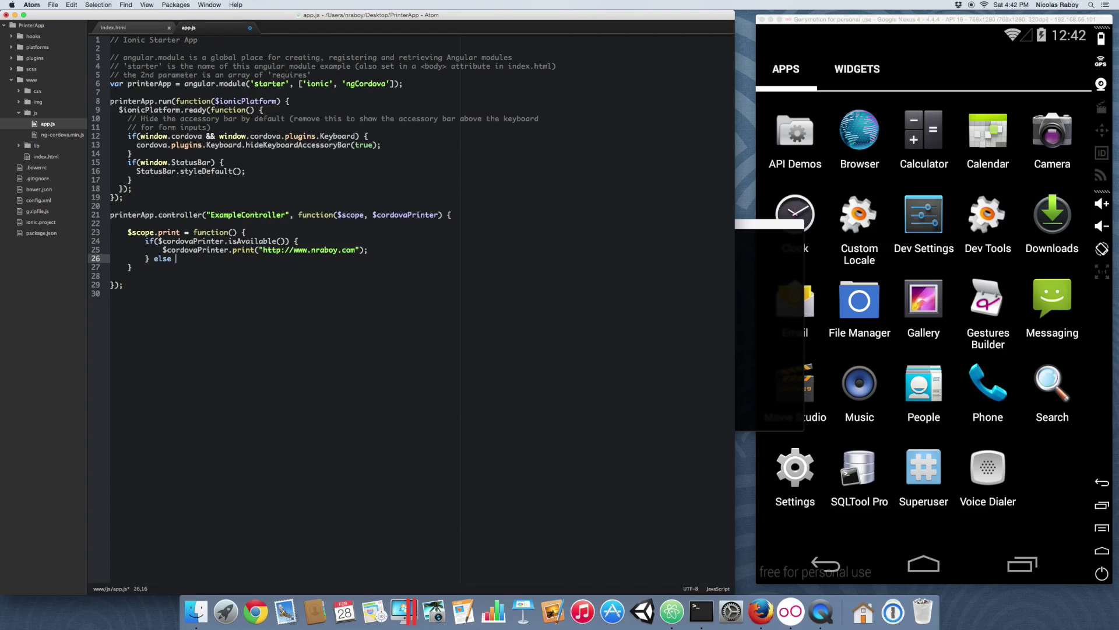
text( {)
key(Return)
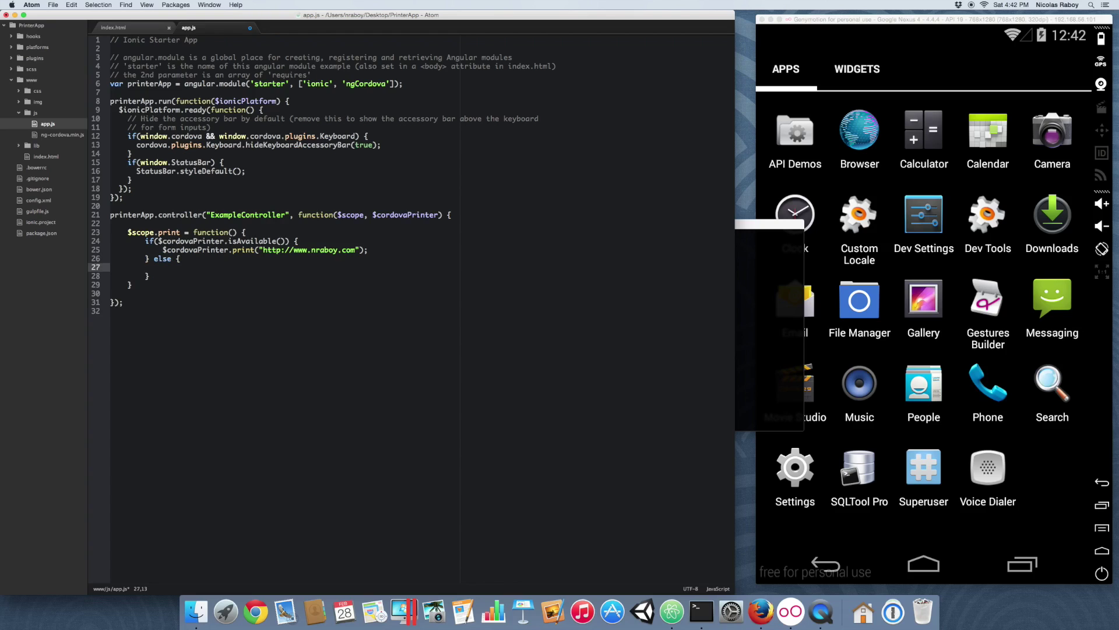
text(alert("Printeing is not availa)
text(ble)
text(;)
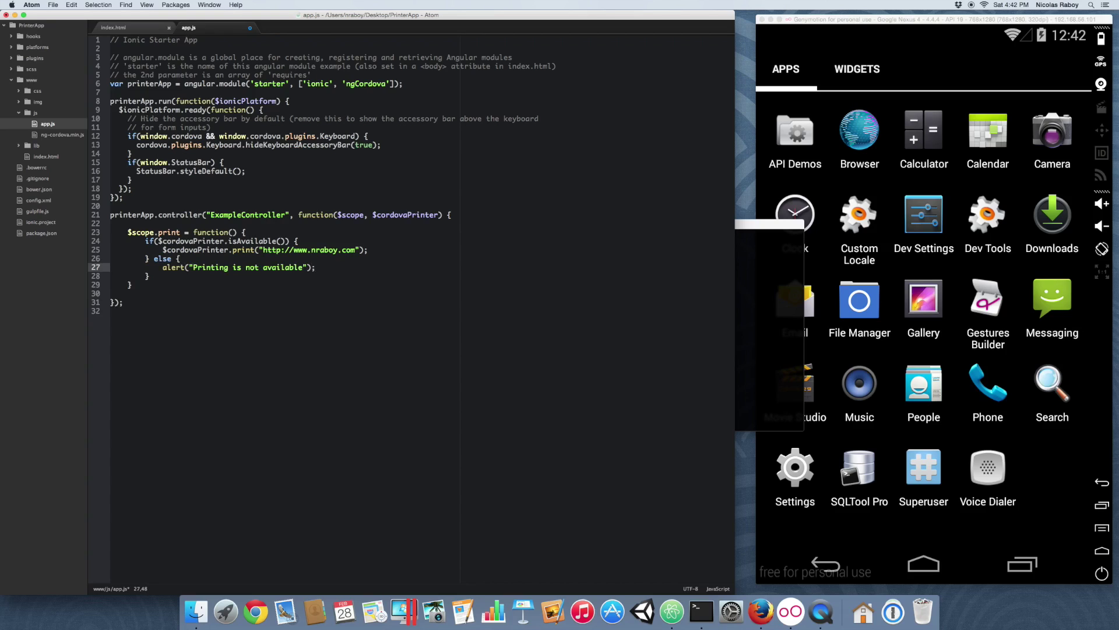
key(super+s)
click(116, 28)
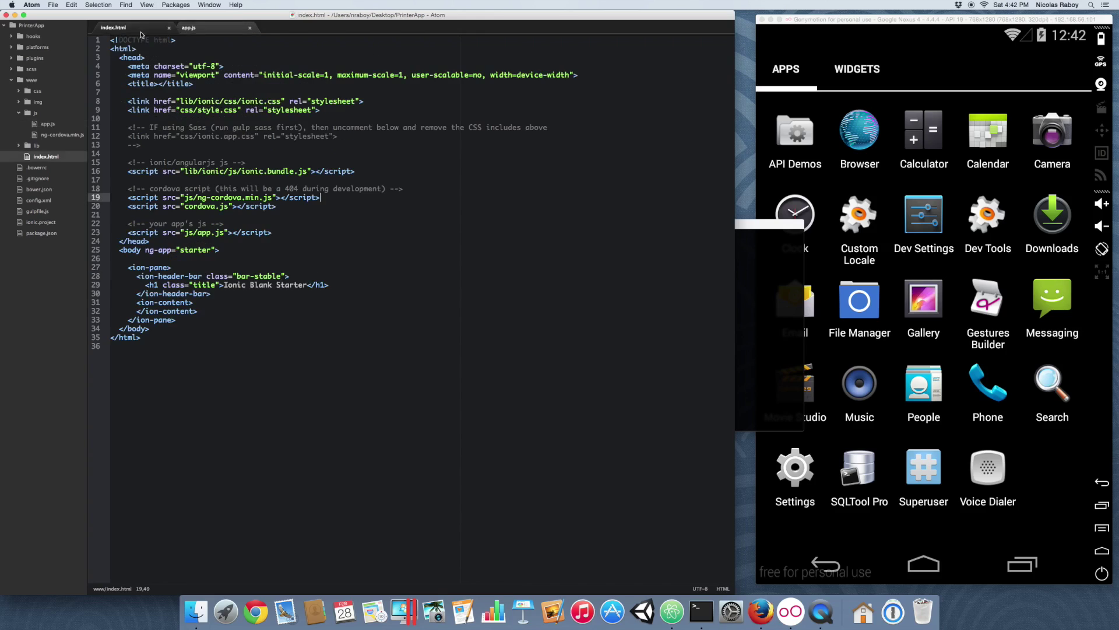
Step: Add ng-controller="ExampleController" to <ion-content>, insert a 'Print Webpage' button calling print(), and save index.html
click(193, 302)
text(ng-)
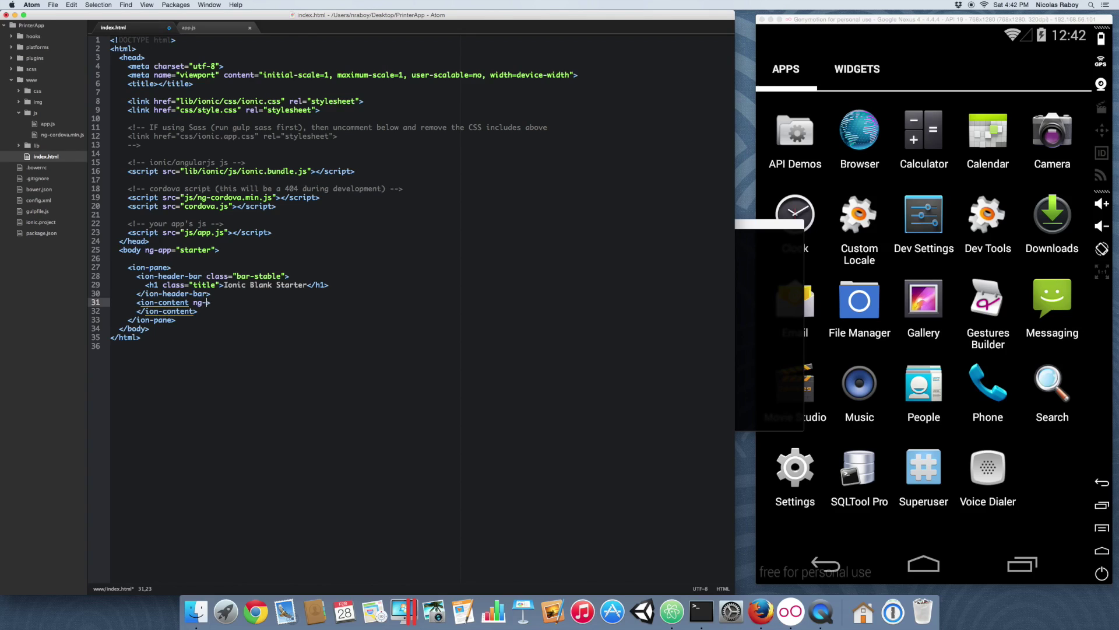
text(controller=")
text(ExampleController")
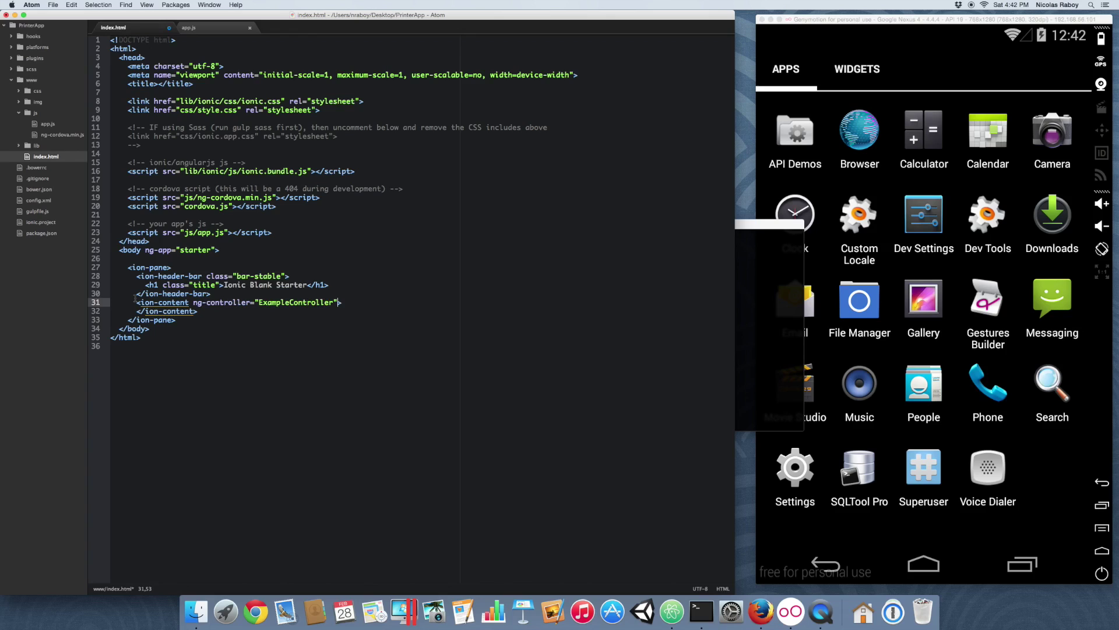
text(>)
key(Return)
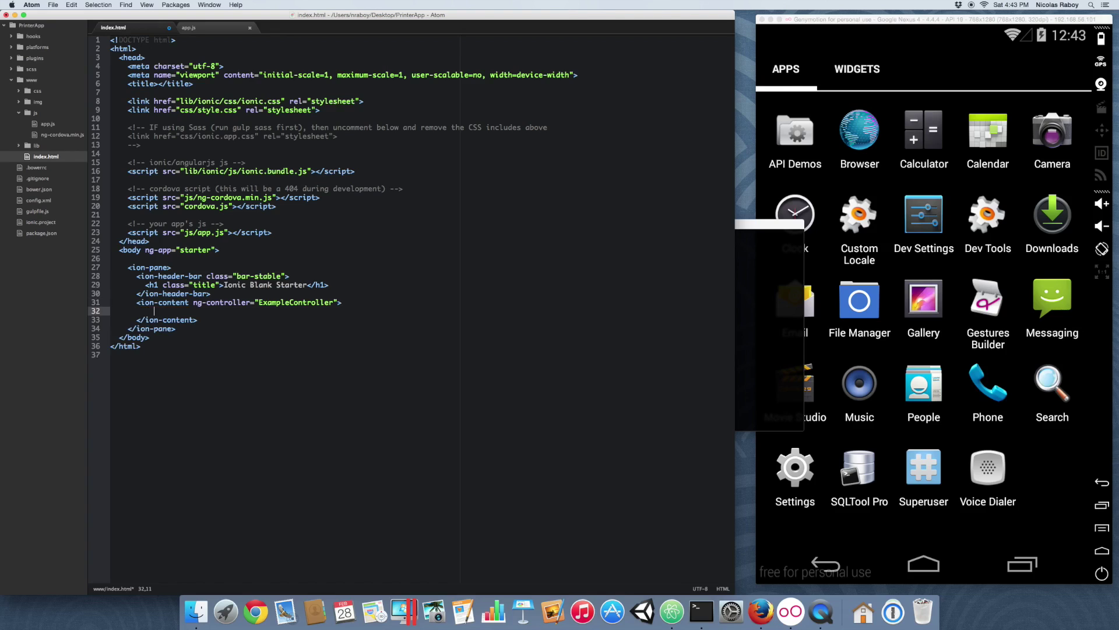
text(button )
text(class="button" )
text(ng-click)
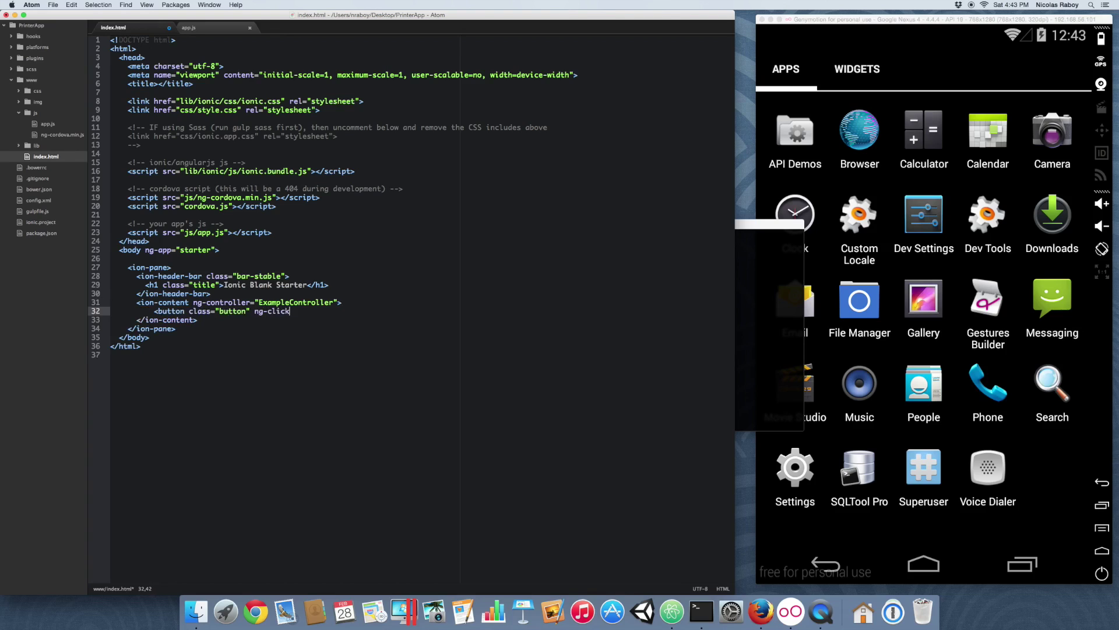
text(=")
text(print())
text(><)
text(Print Webpag)
text(e<)
text(/bu)
text(tton>)
key(cmd+s)
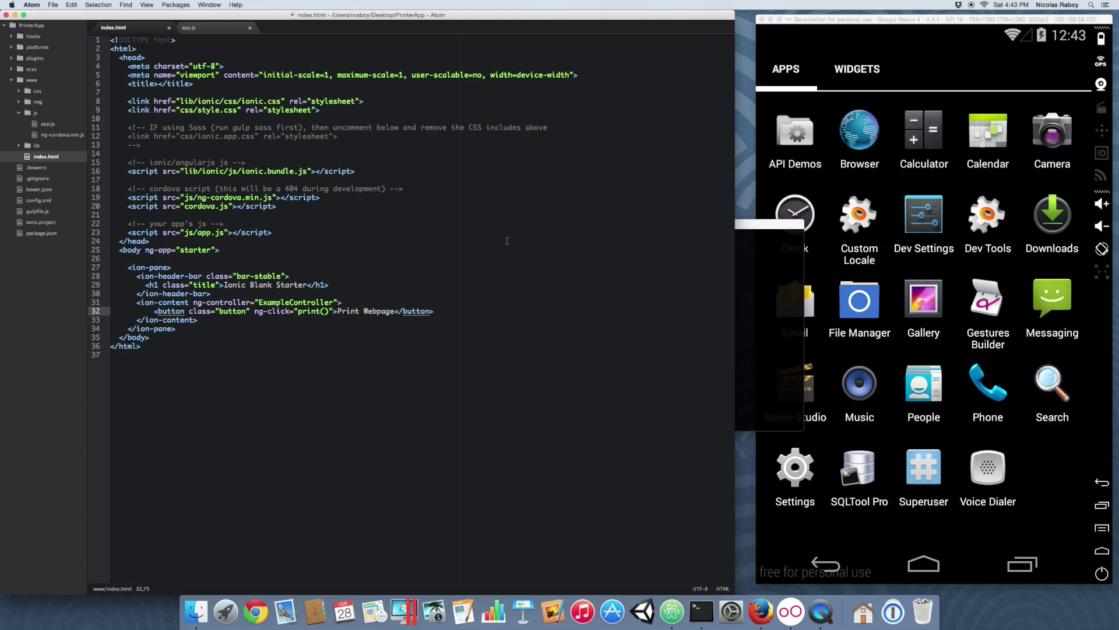
click(776, 330)
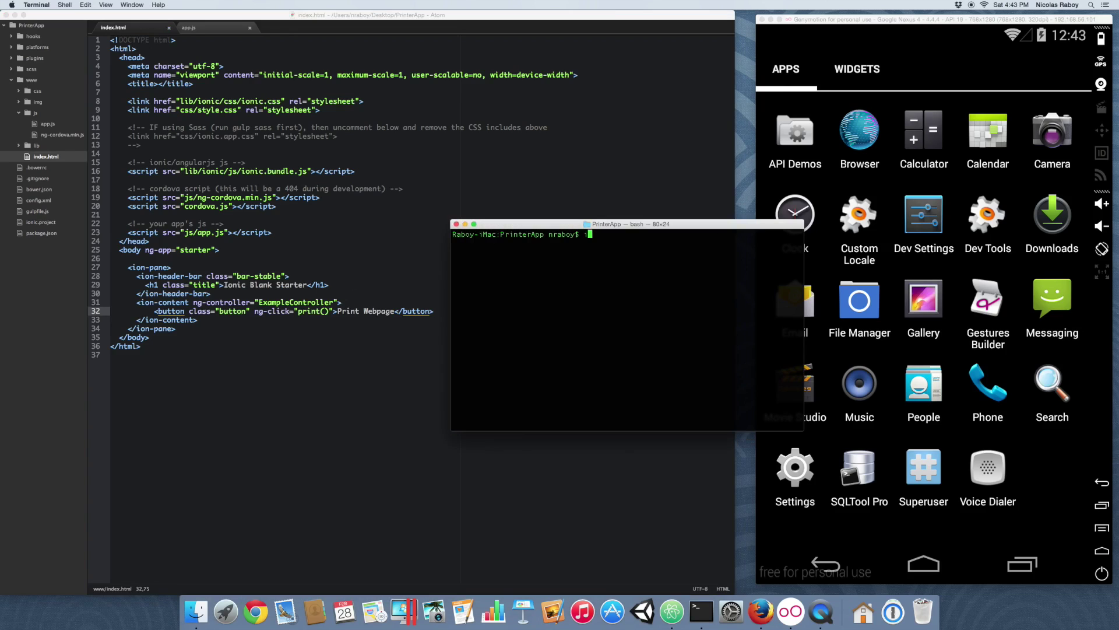
text(ionic bui)
text(ld na)
Step: Correct the command and run 'ionic build android' until BUILD SUCCESSFUL produces CordovaApp-debug.apk
key(BackSpace)
key(BackSpace)
text(android)
key(Return)
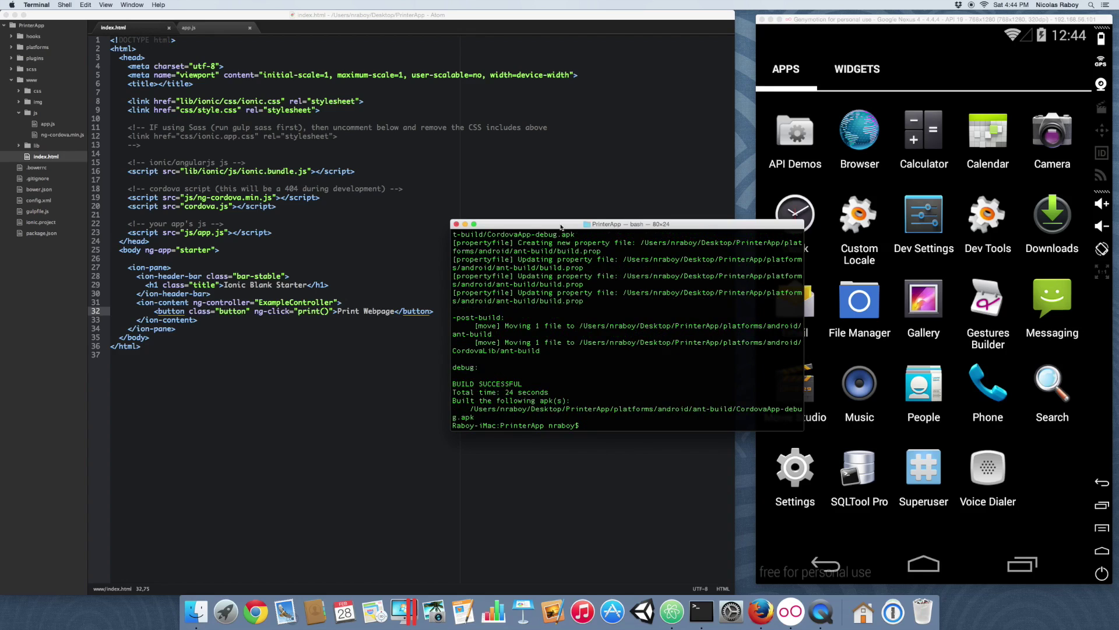
text(clear)
Step: Clear the terminal and reinstall CordovaApp-debug.apk on the emulator with 'adb install -r'
key(Return)
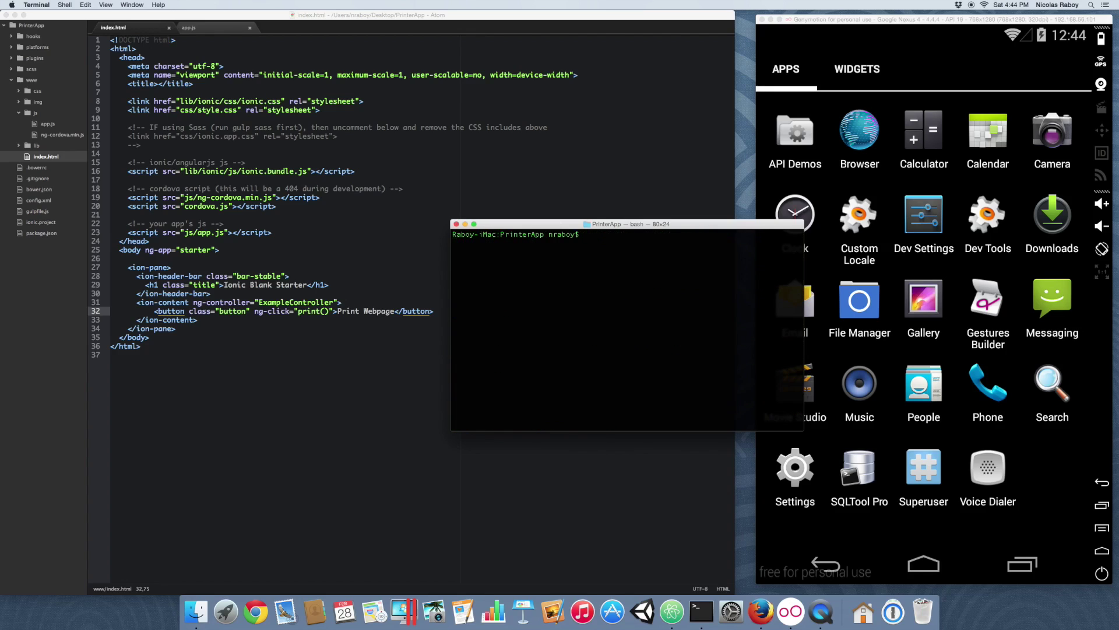
text(adb install )
text(-r platforms/android/)
text(ant-build/)
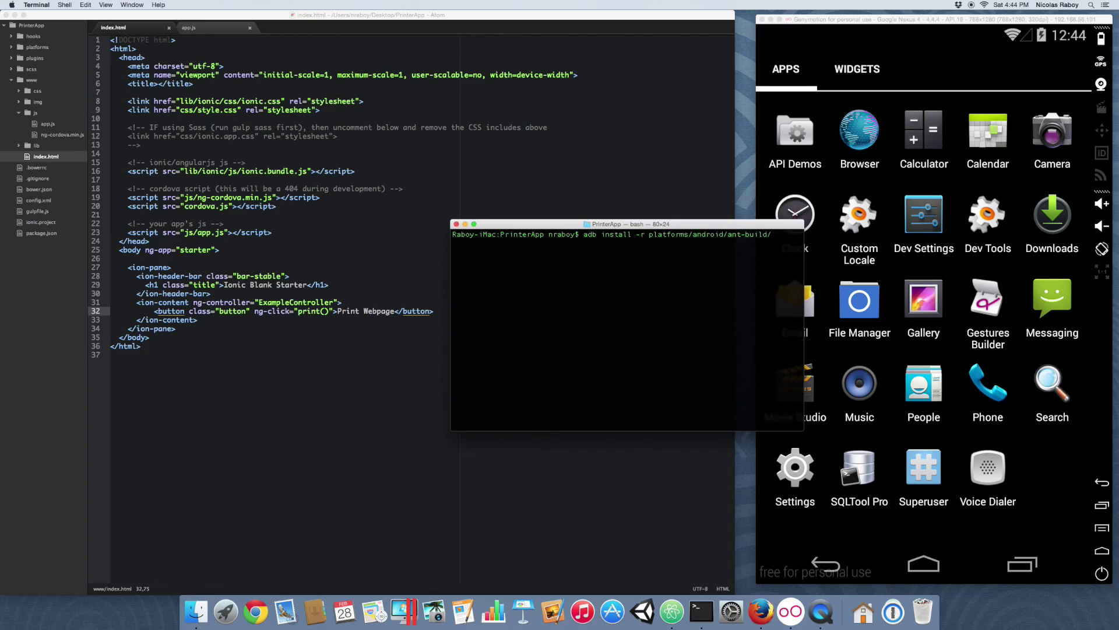
text(Cor-ovaApp-d)
text(ebug.apk)
key(Return)
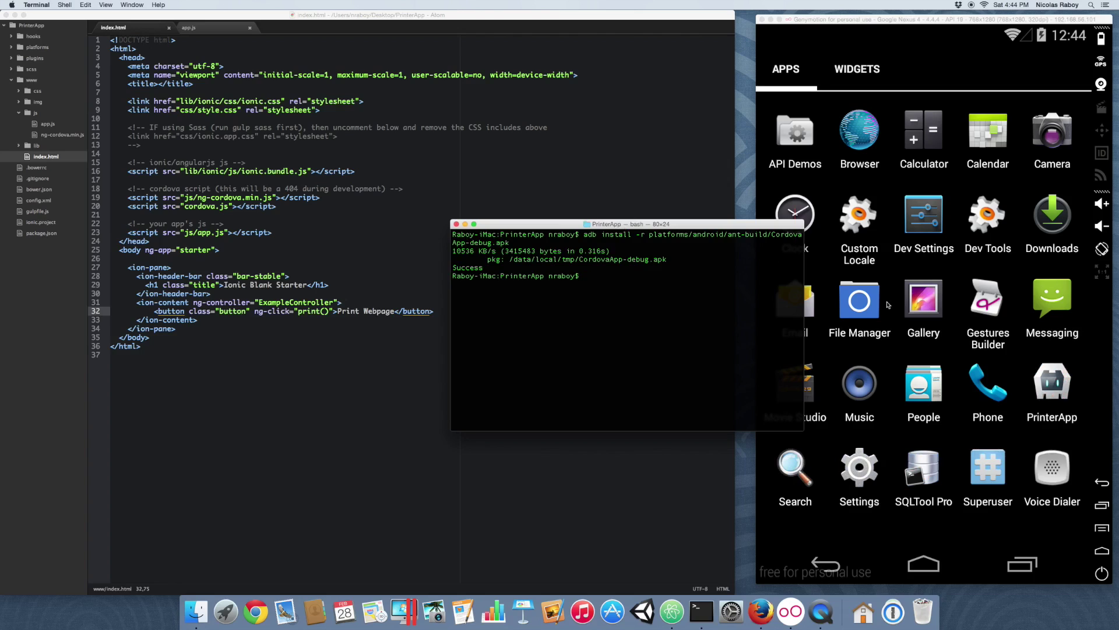
click(1057, 386)
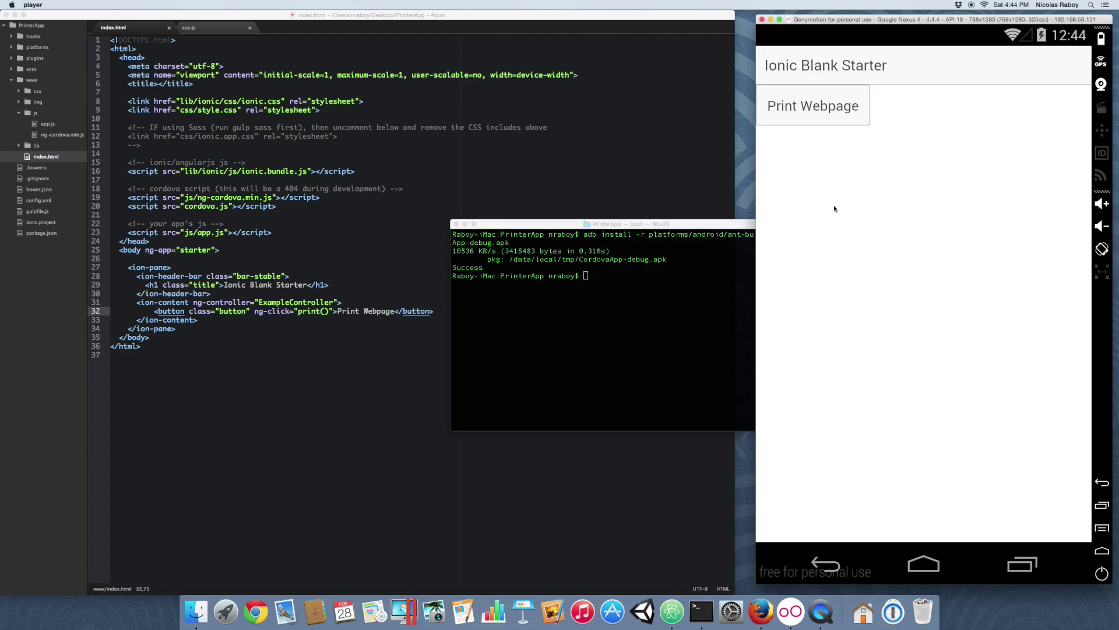
Step: Print the PrinterApp webpage from the Print Webpage button, keeping Save as PDF as destination
click(823, 107)
click(675, 393)
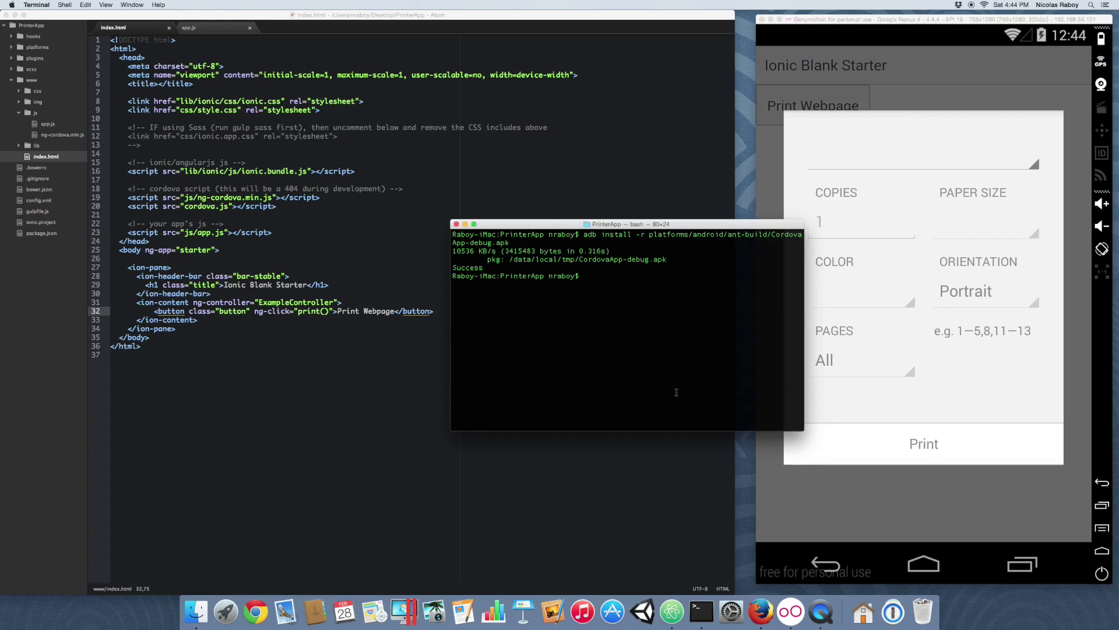
click(917, 21)
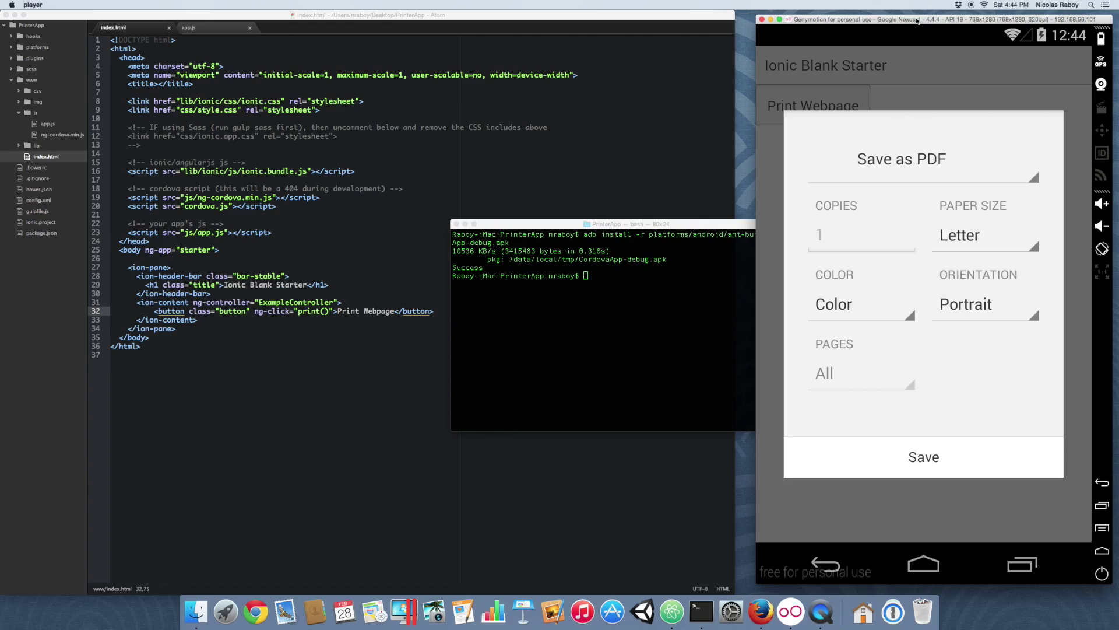
click(1029, 175)
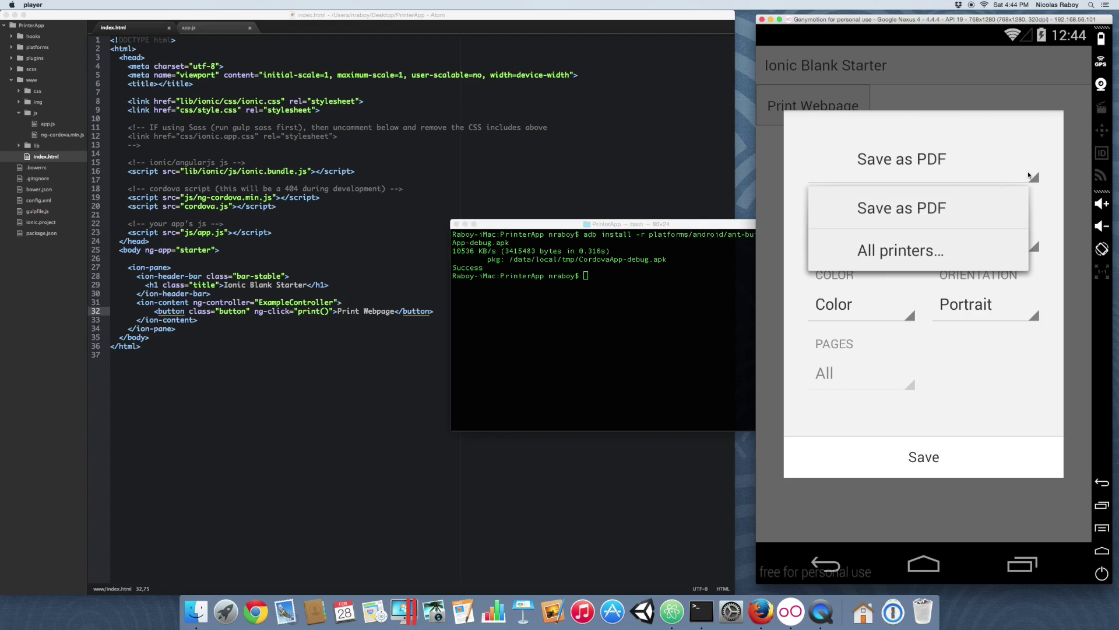
click(968, 381)
Step: Save the printout to the Downloads folder as webview.pdf
click(919, 451)
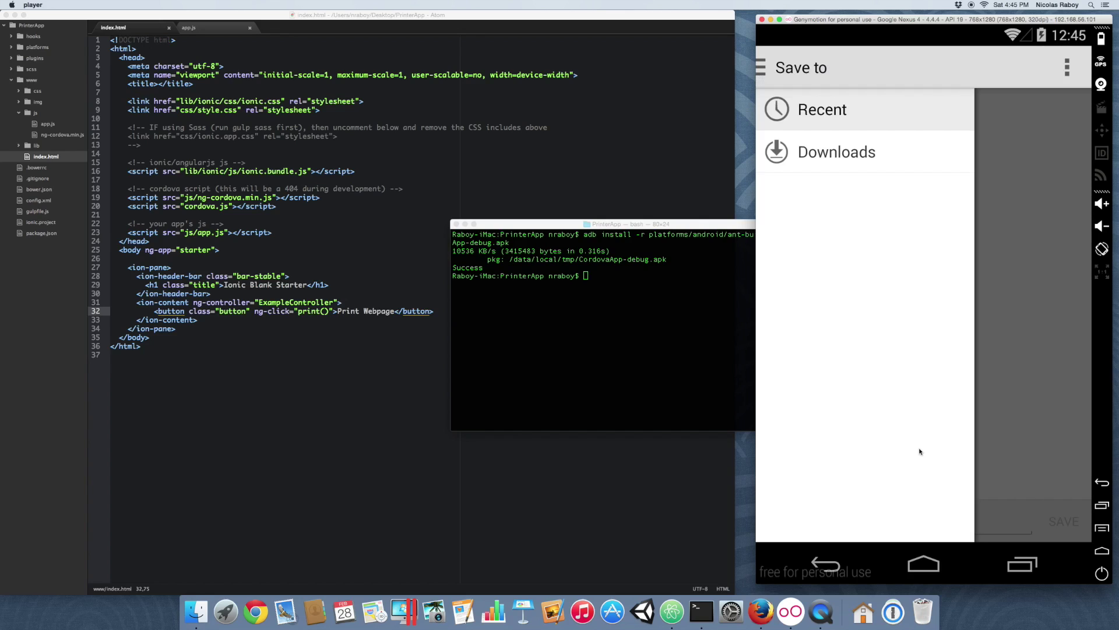
click(873, 152)
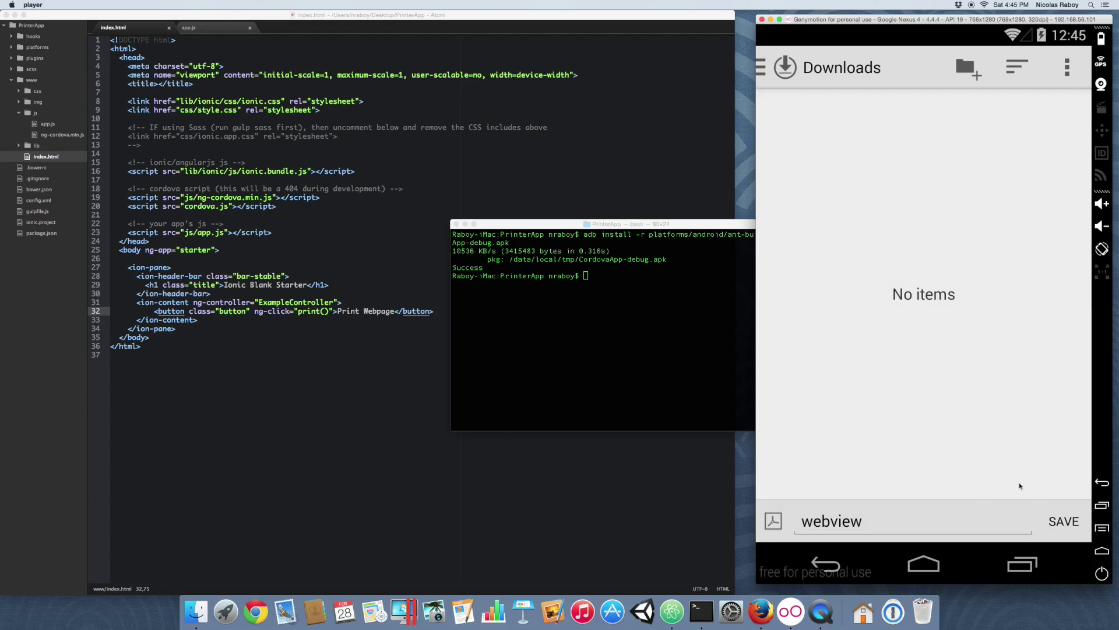
click(909, 527)
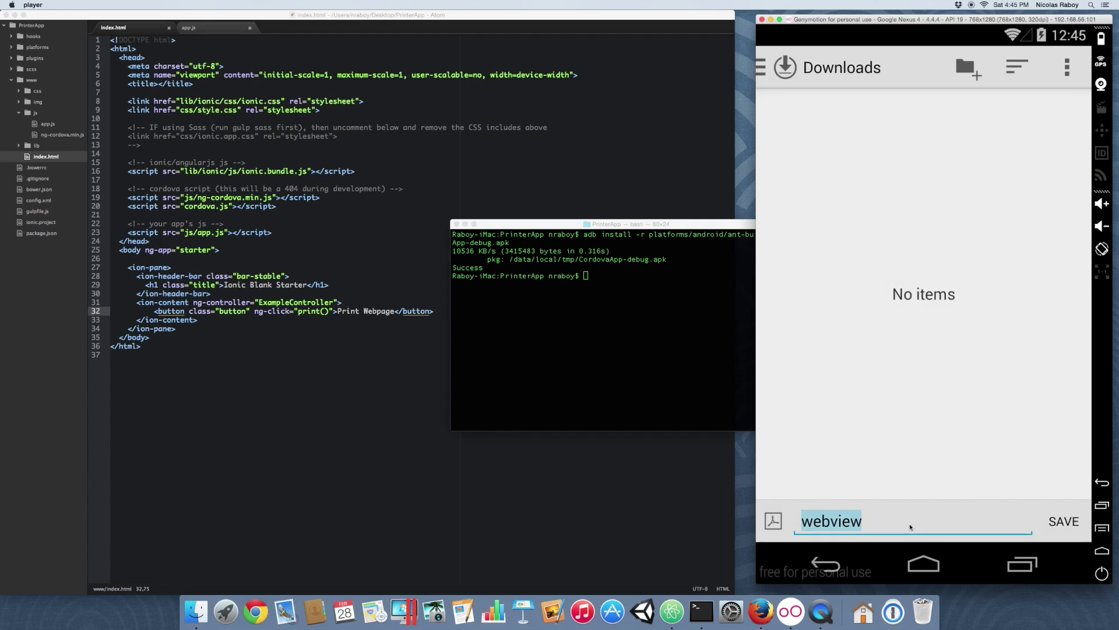
key(Right)
text(.pdf)
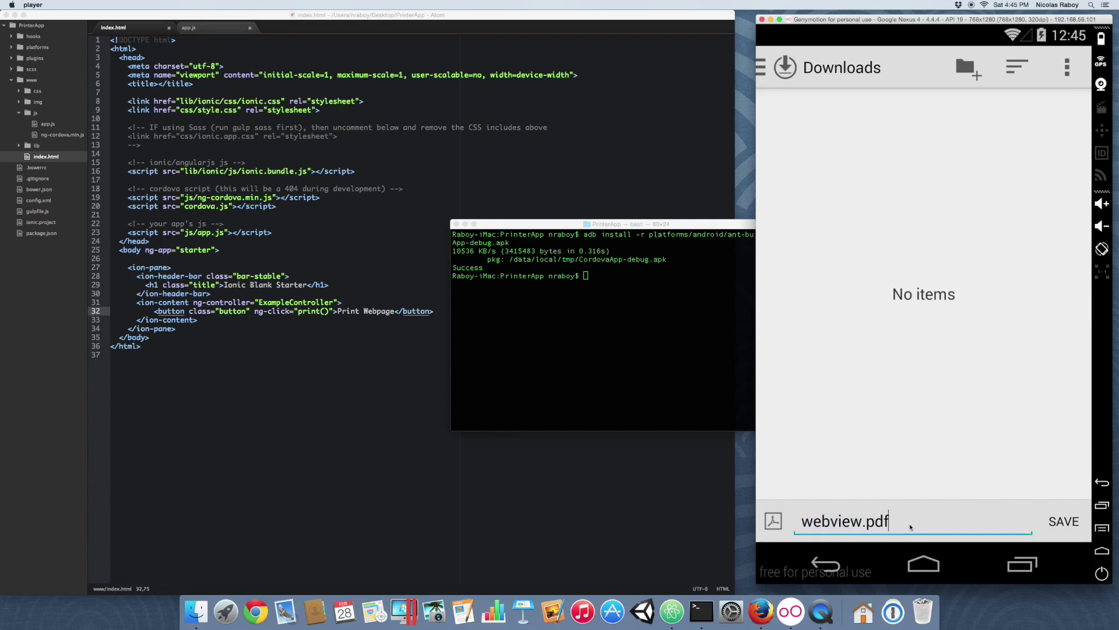
click(1052, 521)
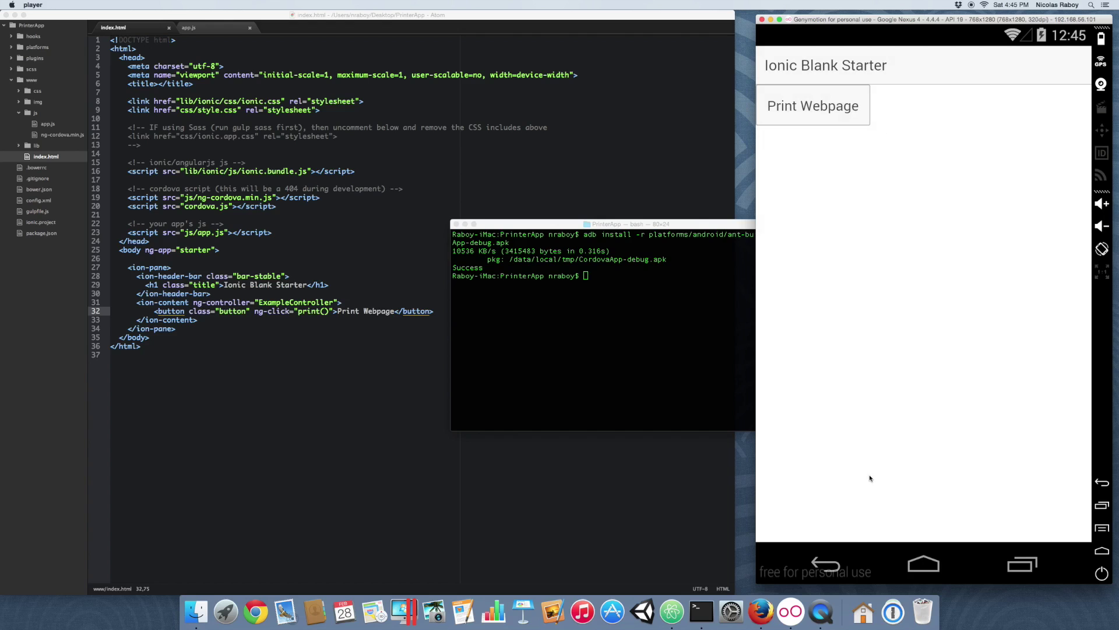
Step: Open the Downloads app and check that webview.pdf (1.94MB) is listed
click(913, 573)
click(925, 500)
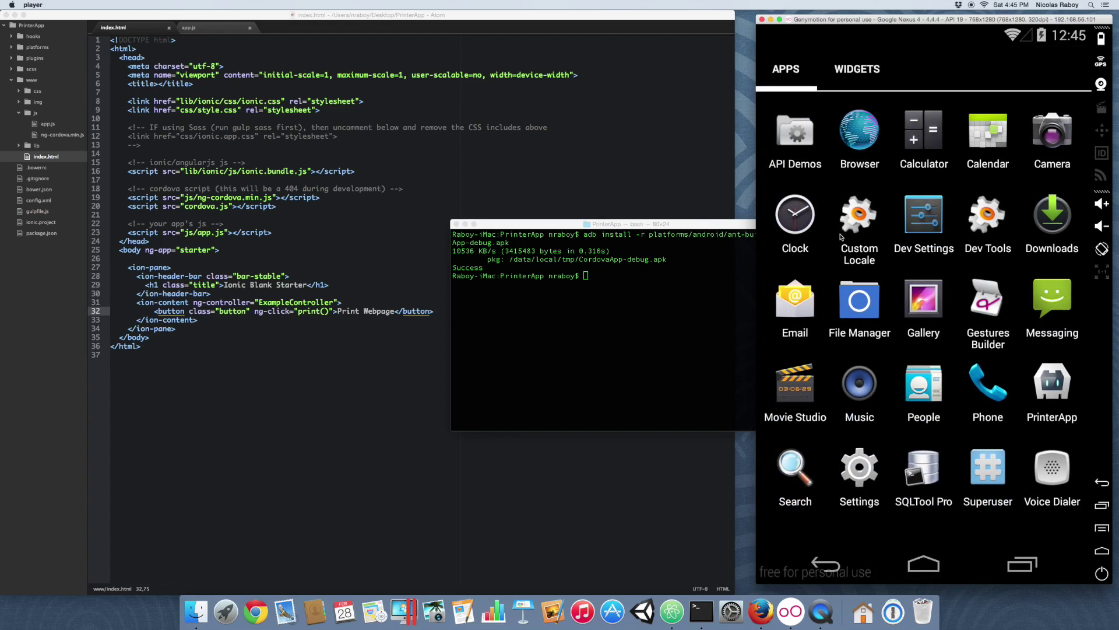
click(1054, 226)
click(875, 114)
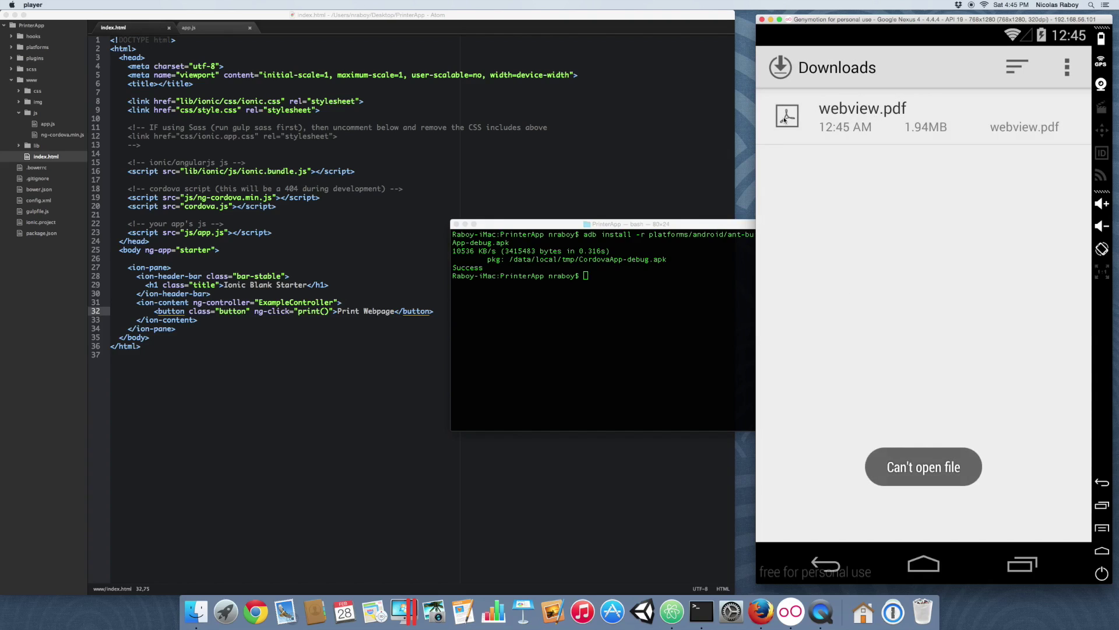
Step: Back out of Downloads to the Android home screen
click(831, 568)
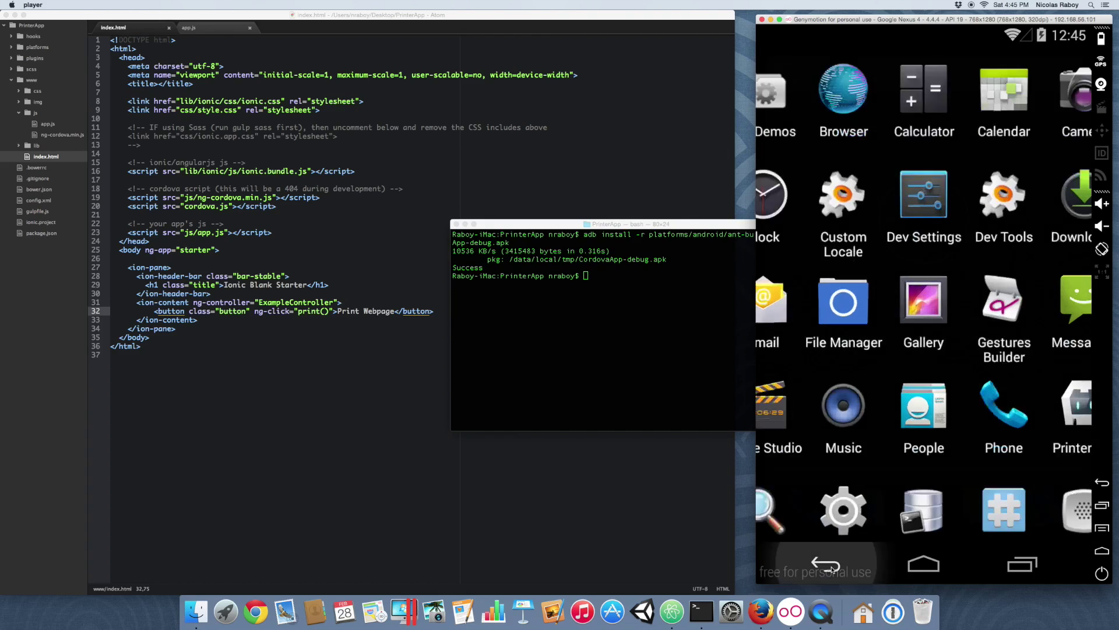
click(826, 567)
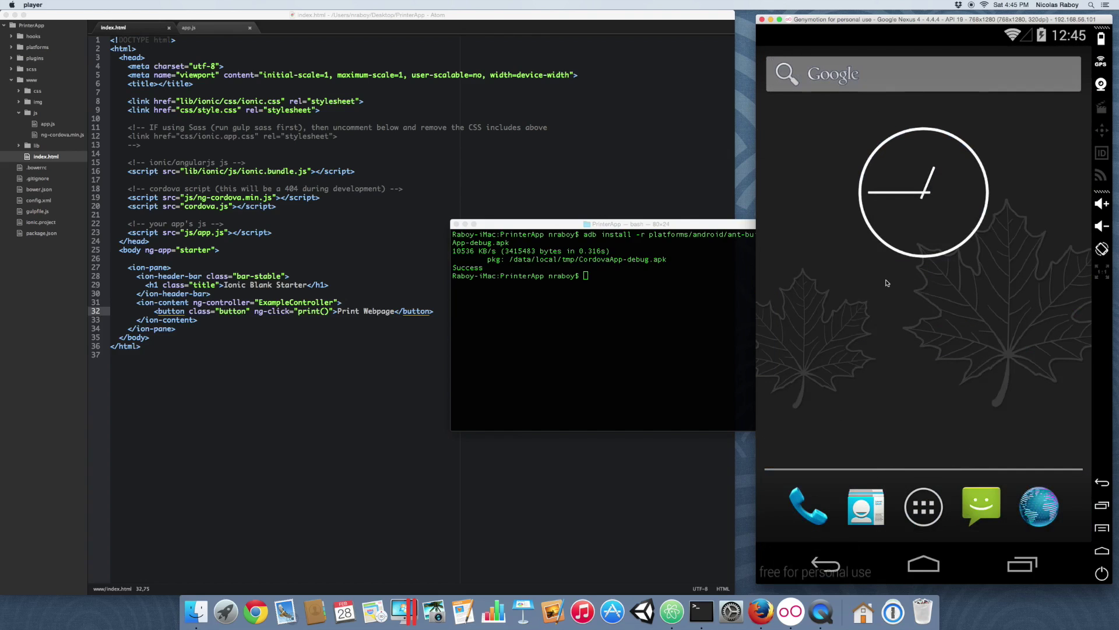
click(681, 361)
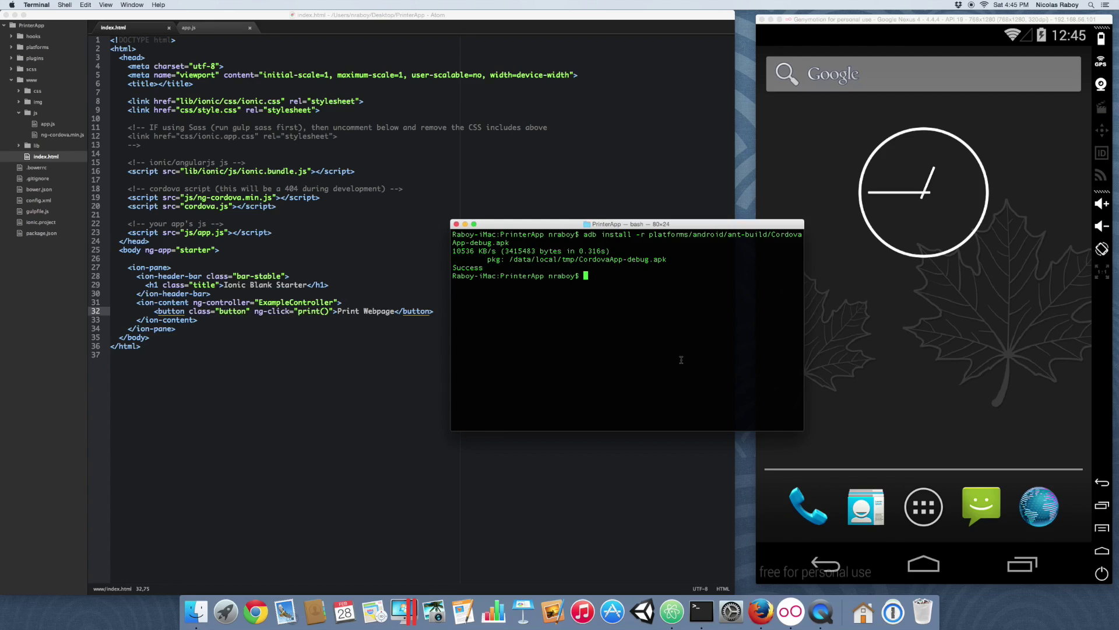